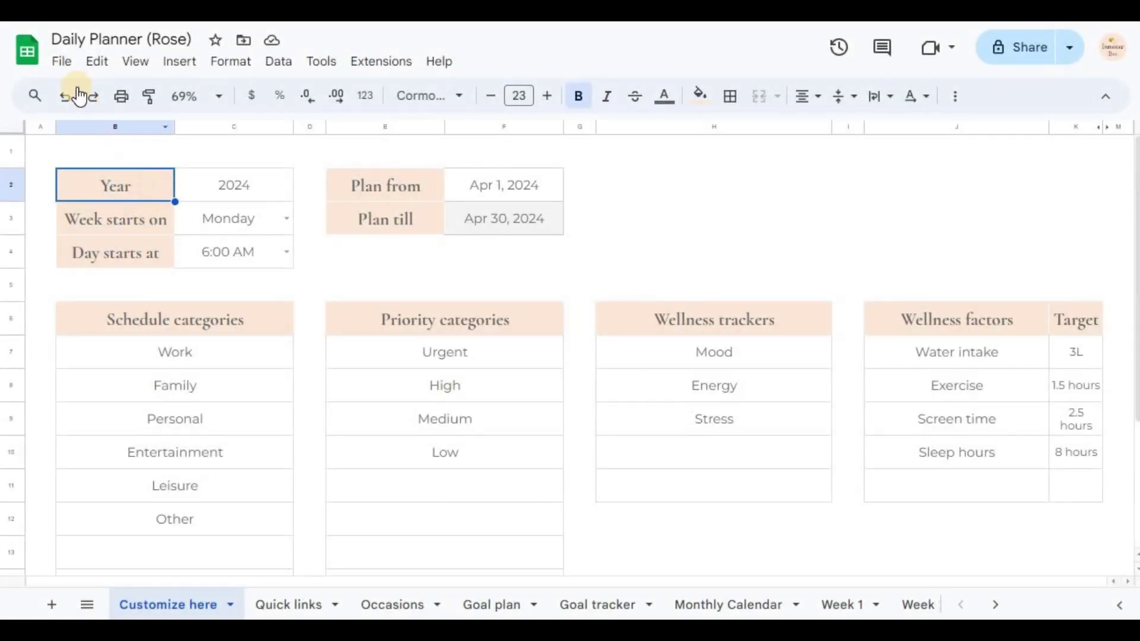
Step: Switch the Daily Planner to full-screen view and dismiss the hidden-controls notice
left_click(63, 61)
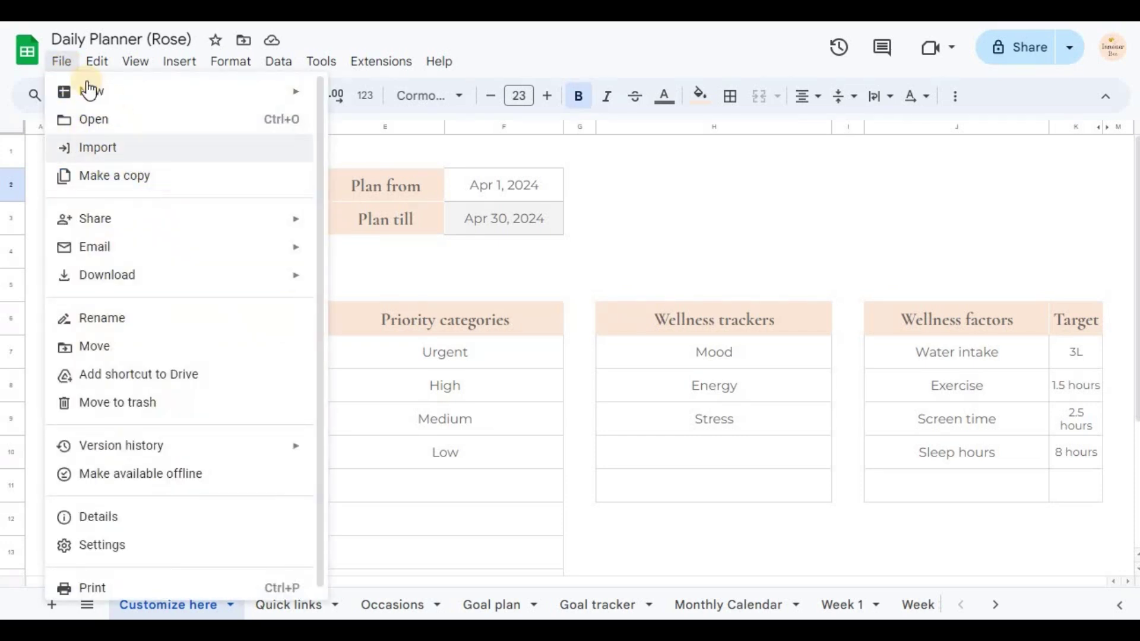
left_click(62, 62)
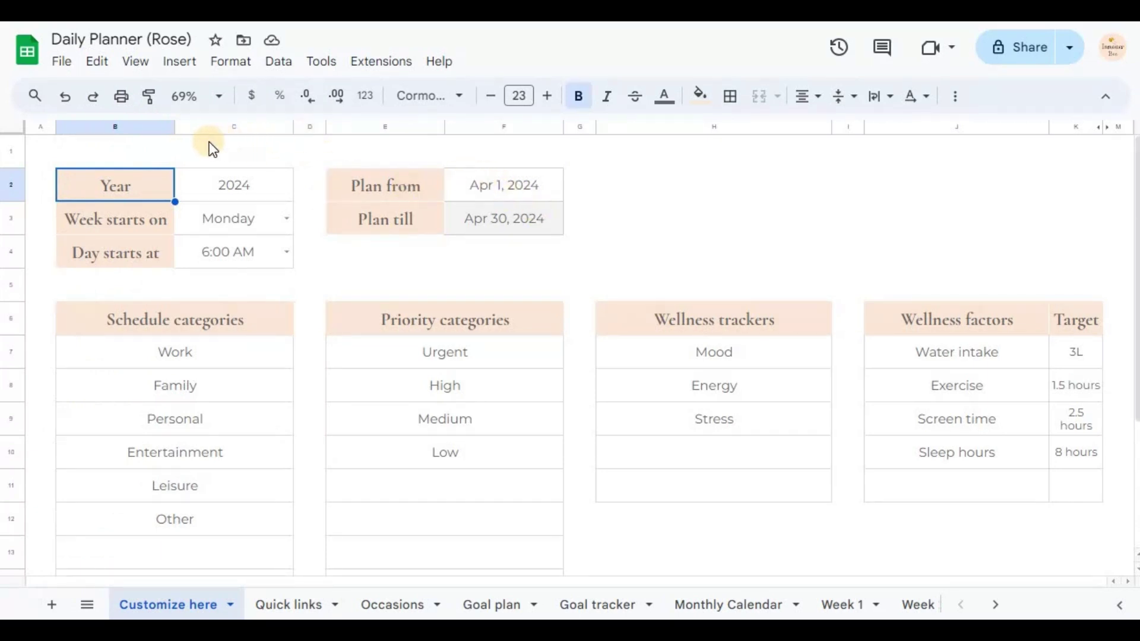
left_click(142, 63)
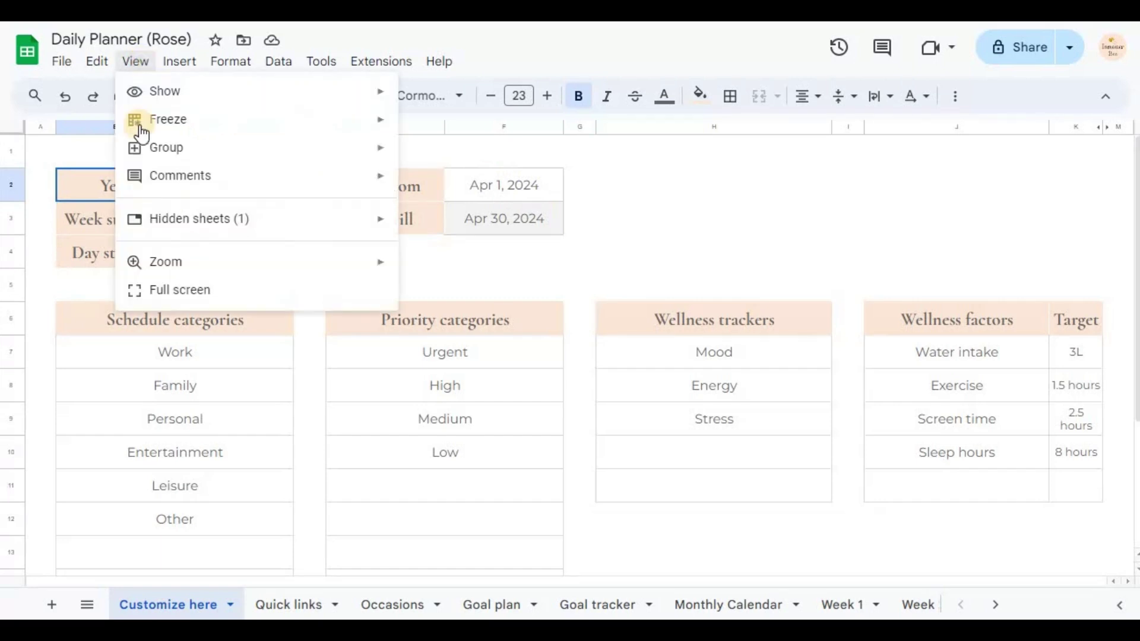
left_click(177, 288)
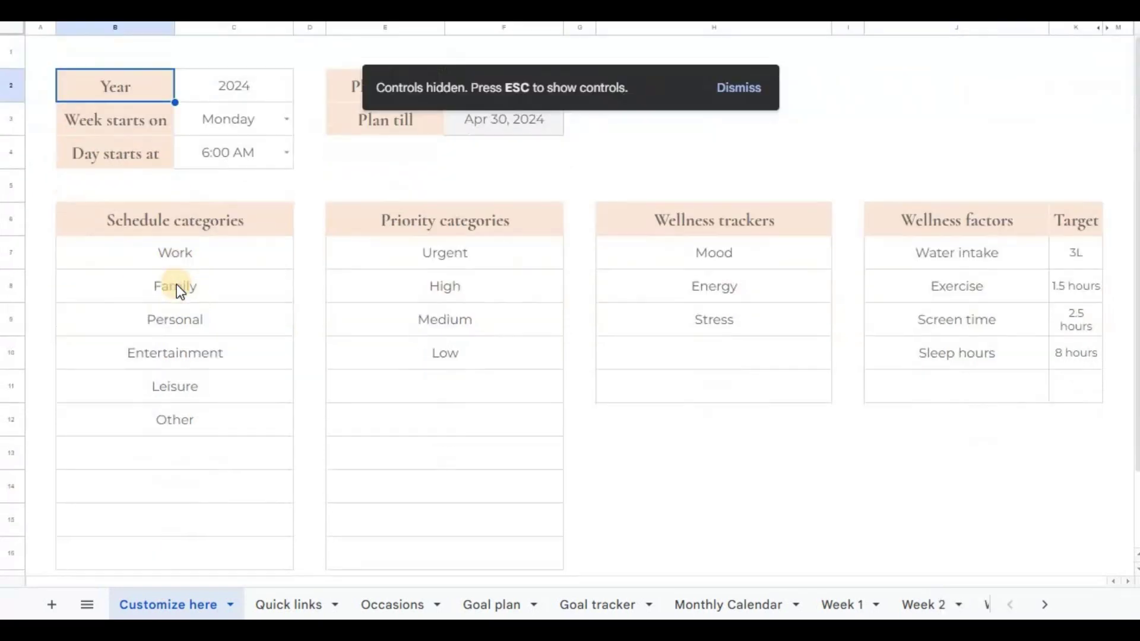
left_click(729, 90)
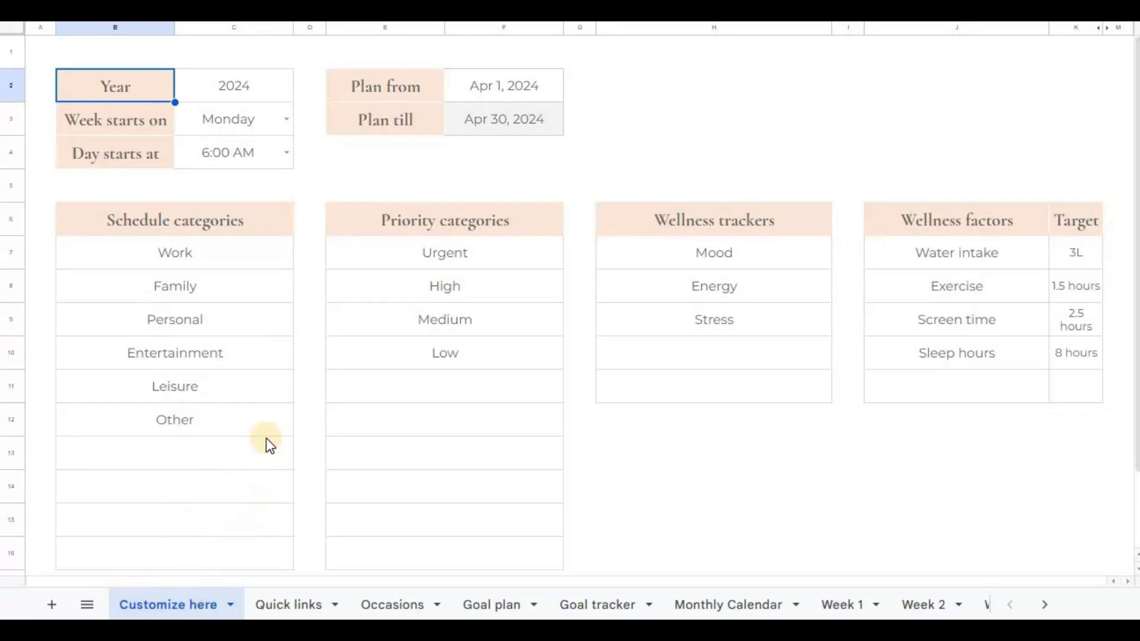
double_click(272, 83)
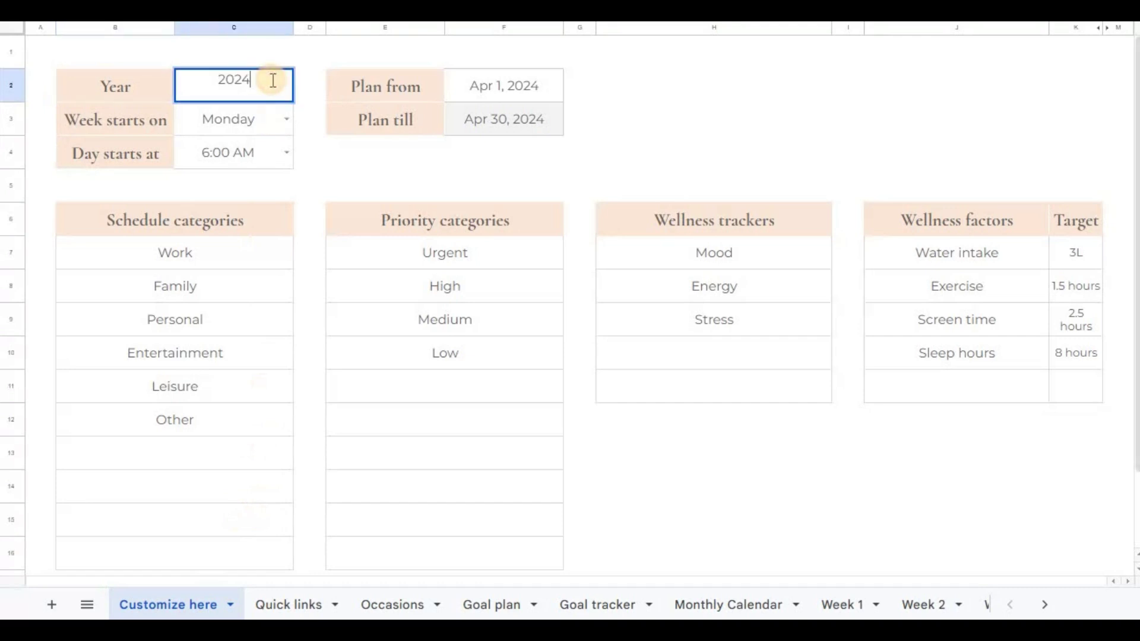
left_click(288, 119)
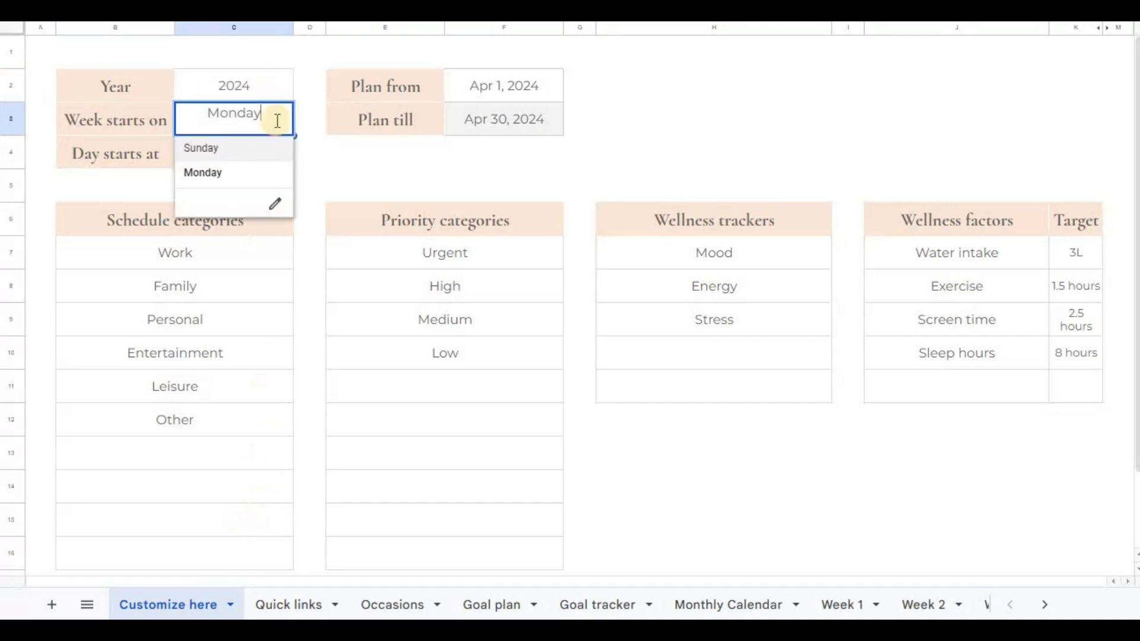
left_click(228, 167)
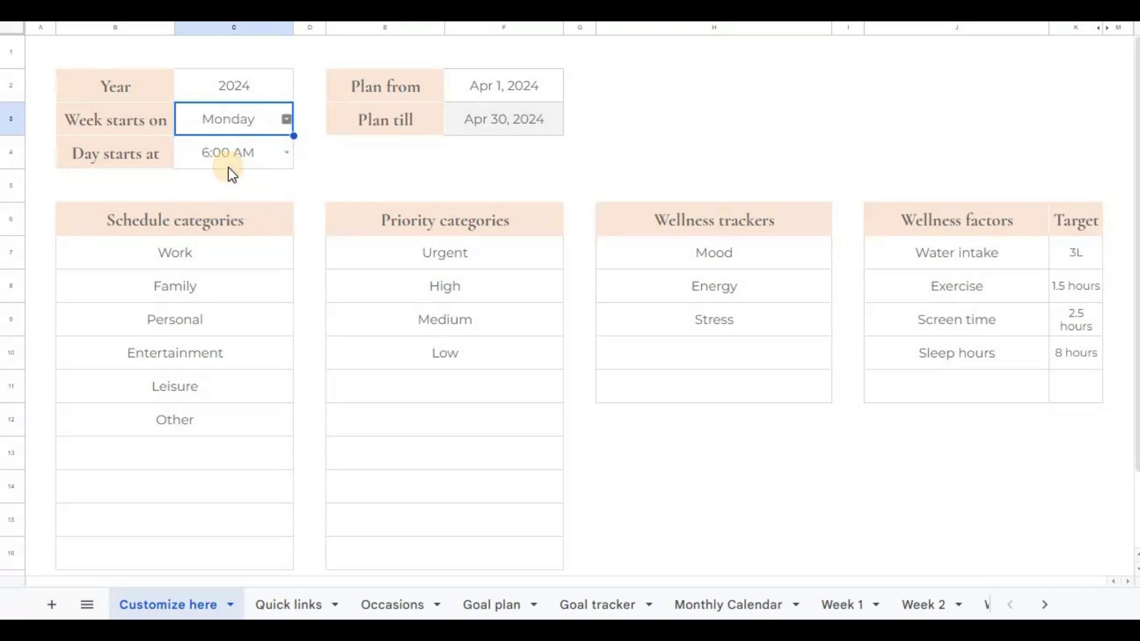
left_click(286, 154)
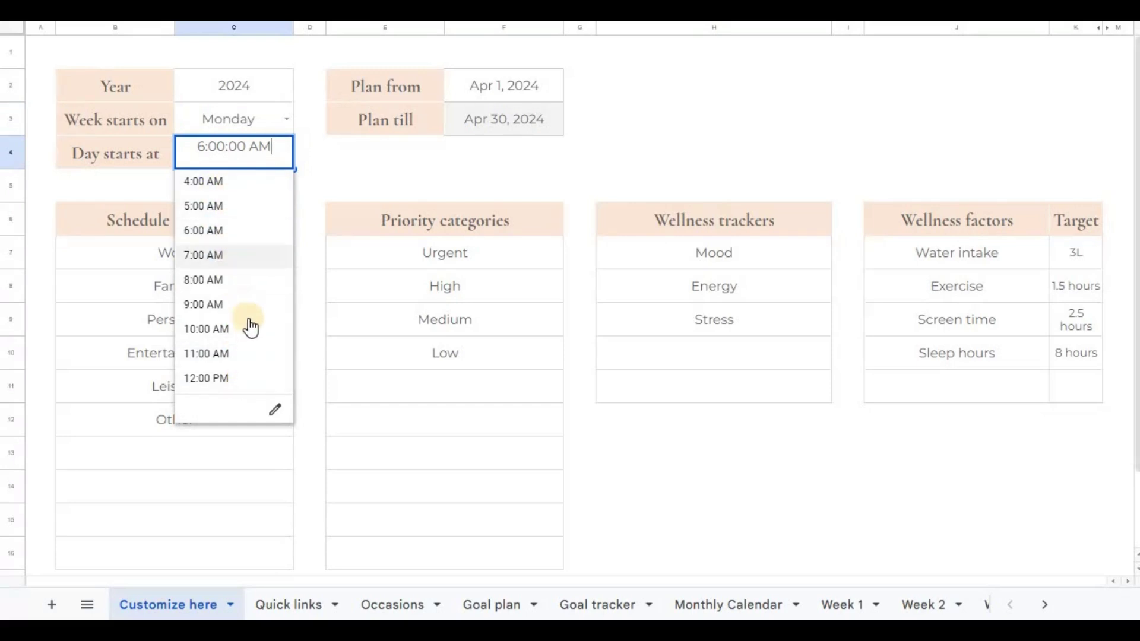
left_click(230, 232)
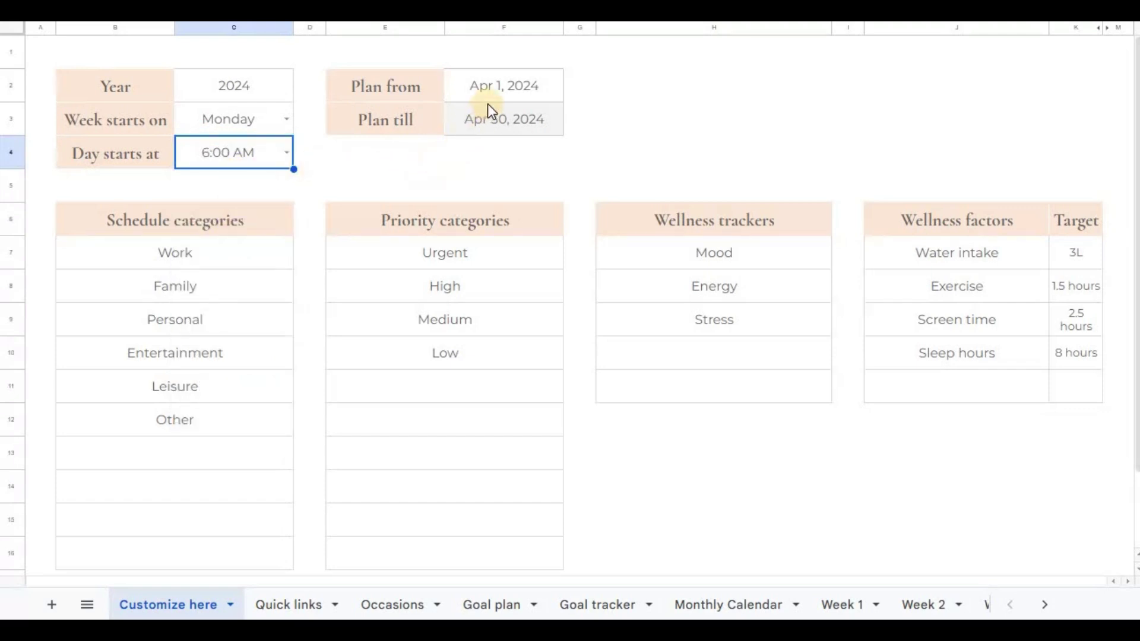
double_click(520, 88)
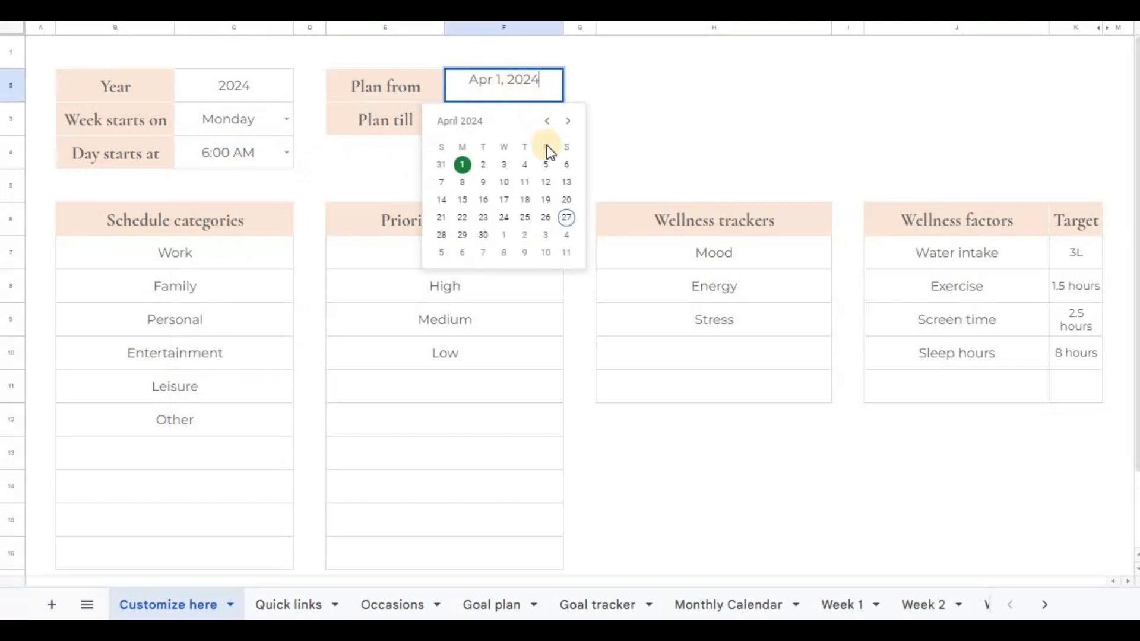
left_click(462, 165)
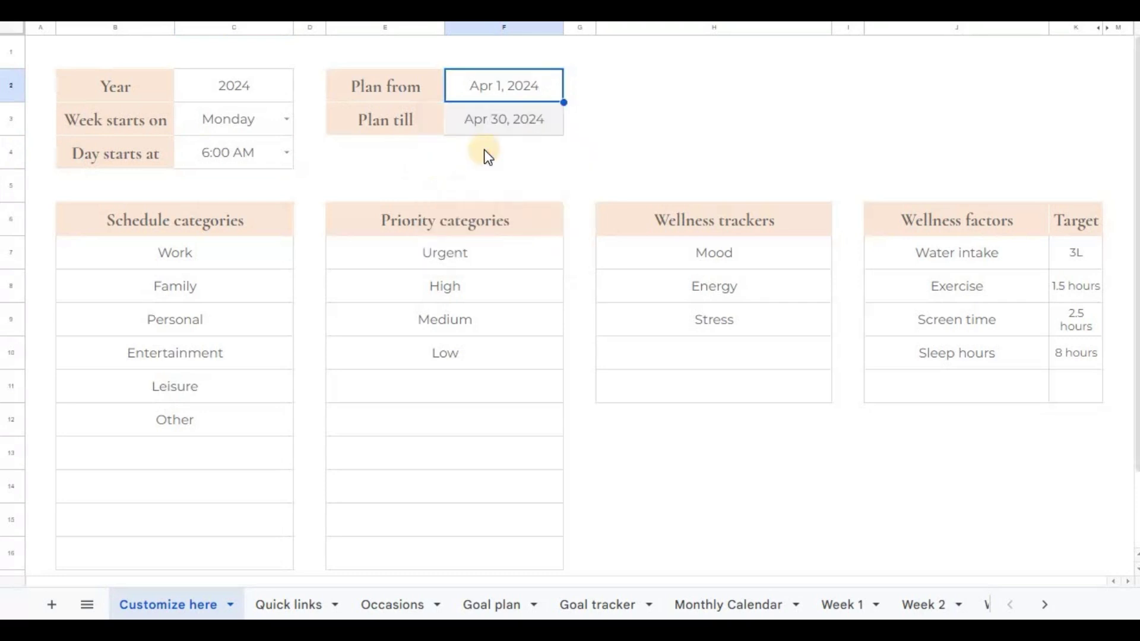
left_click(525, 128)
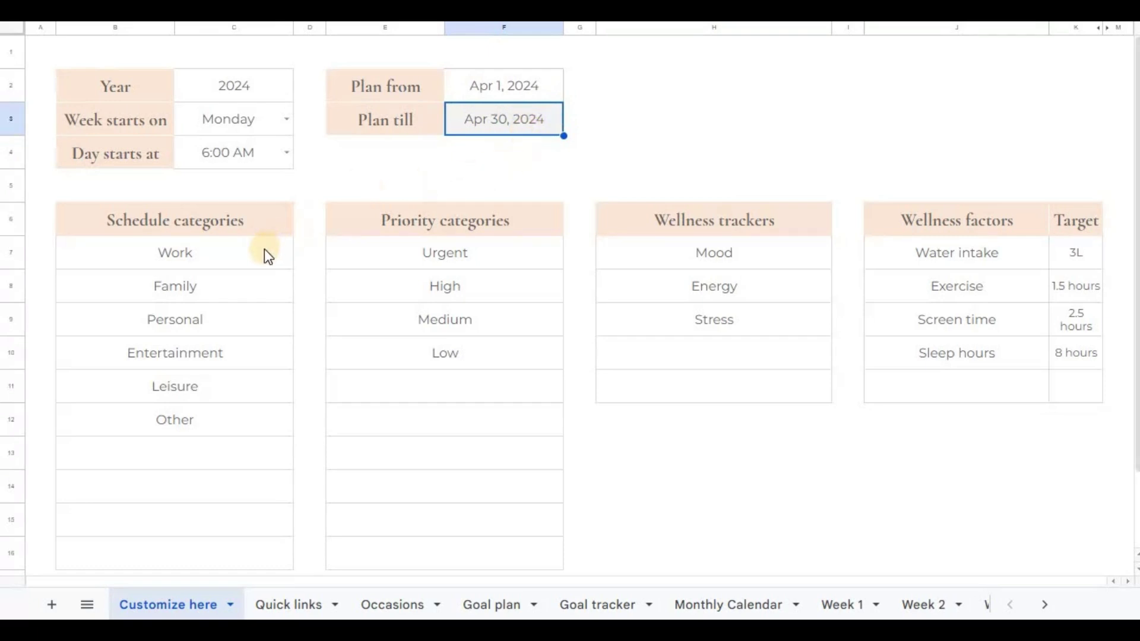
left_click(251, 236)
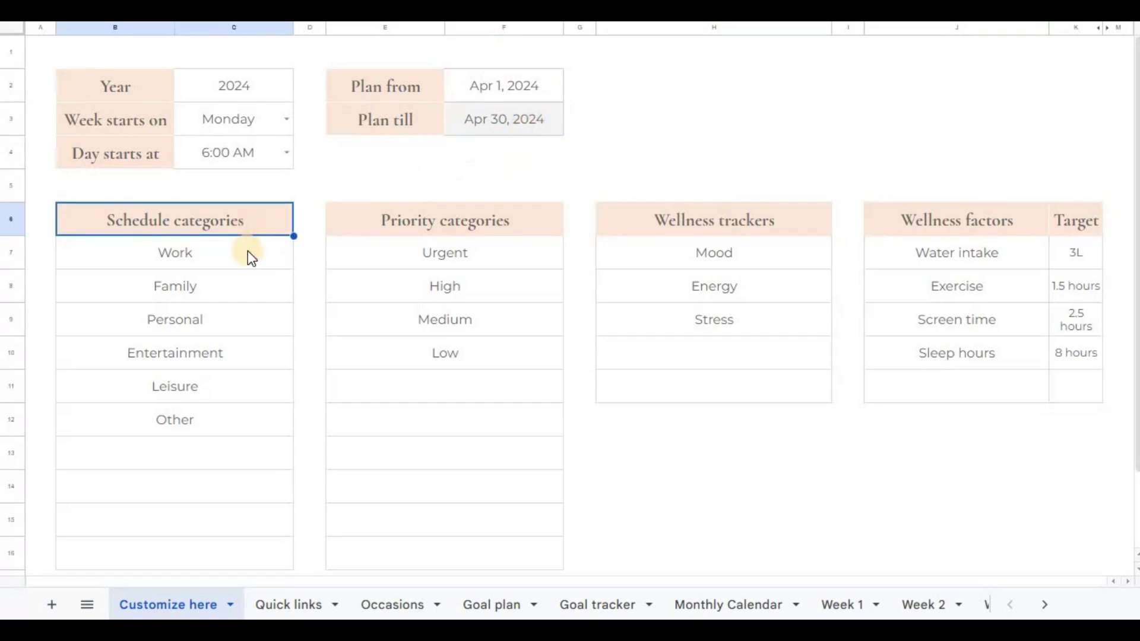
left_click(209, 249)
left_click(222, 289)
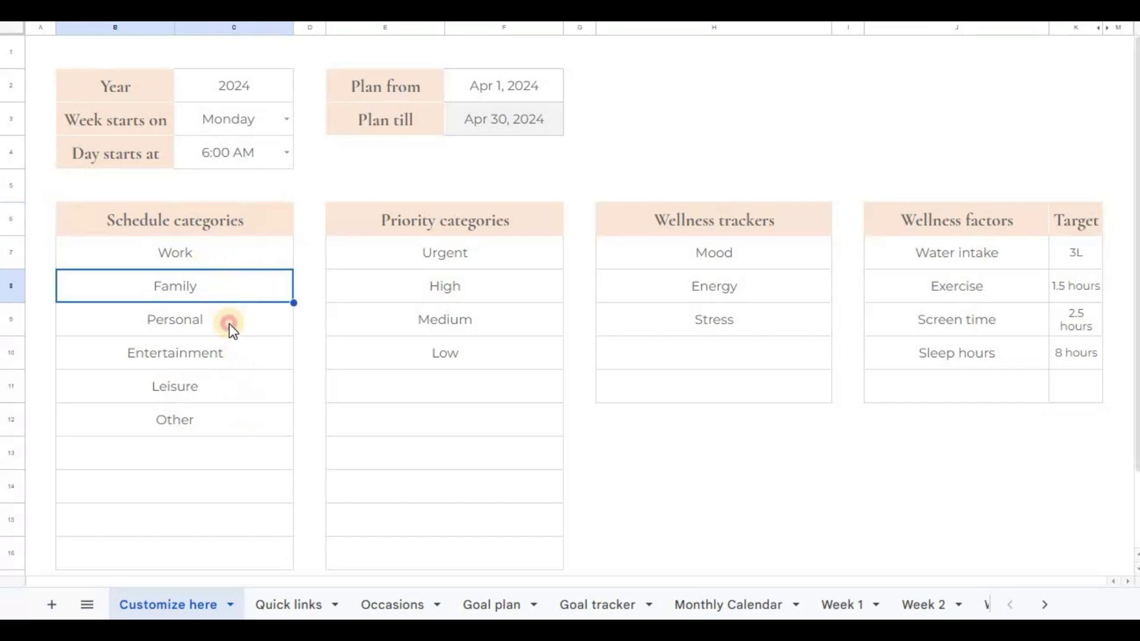
left_click(229, 323)
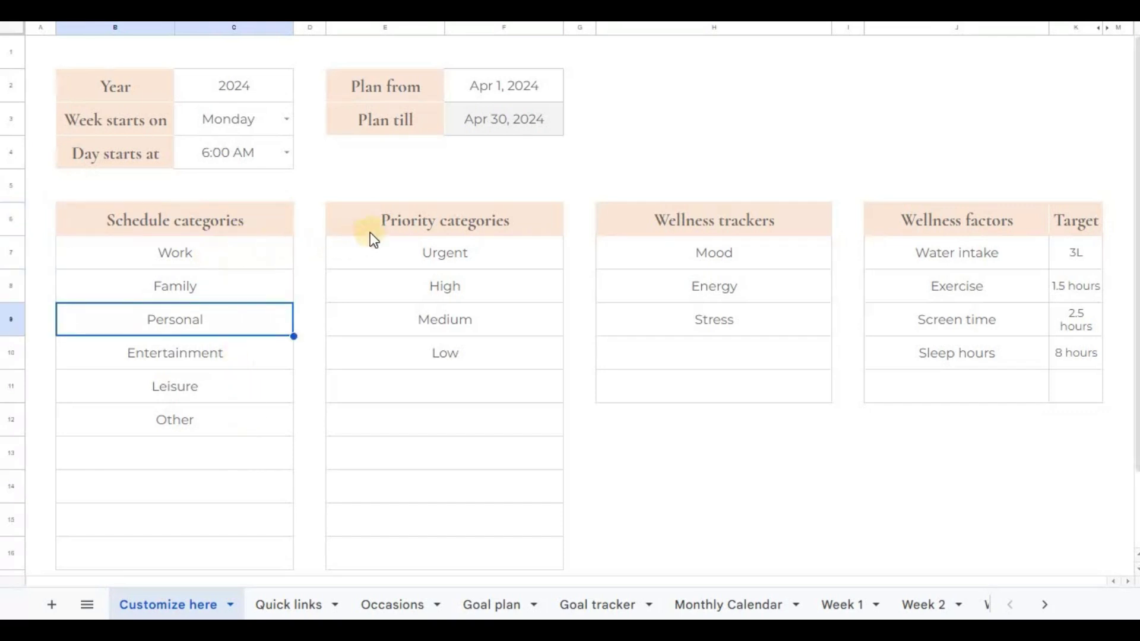
left_click(448, 228)
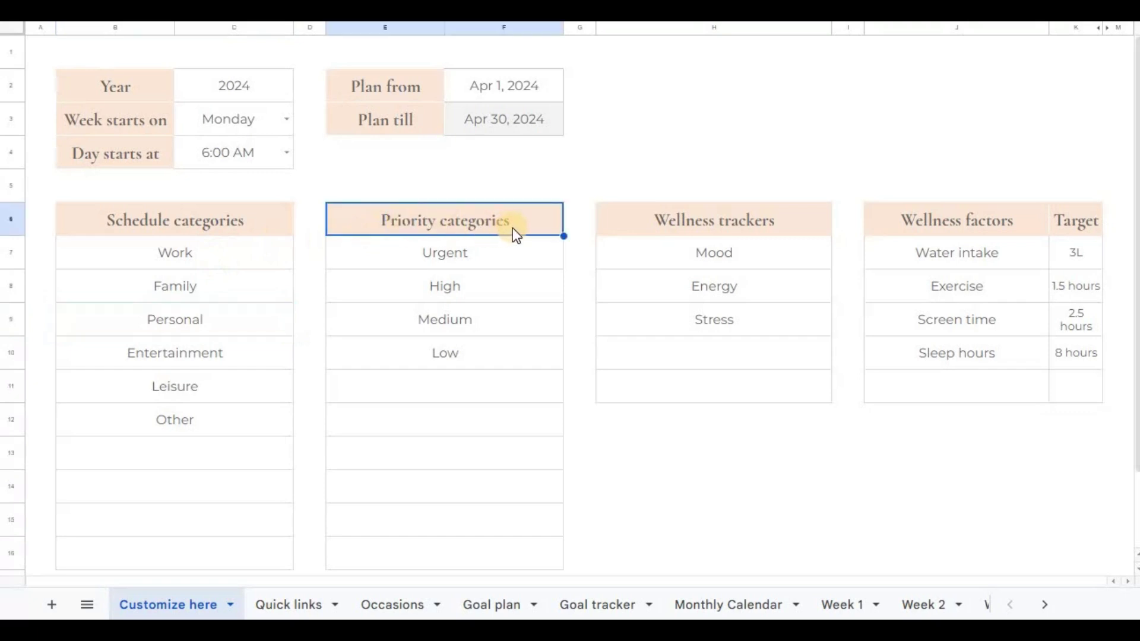
left_click(497, 258)
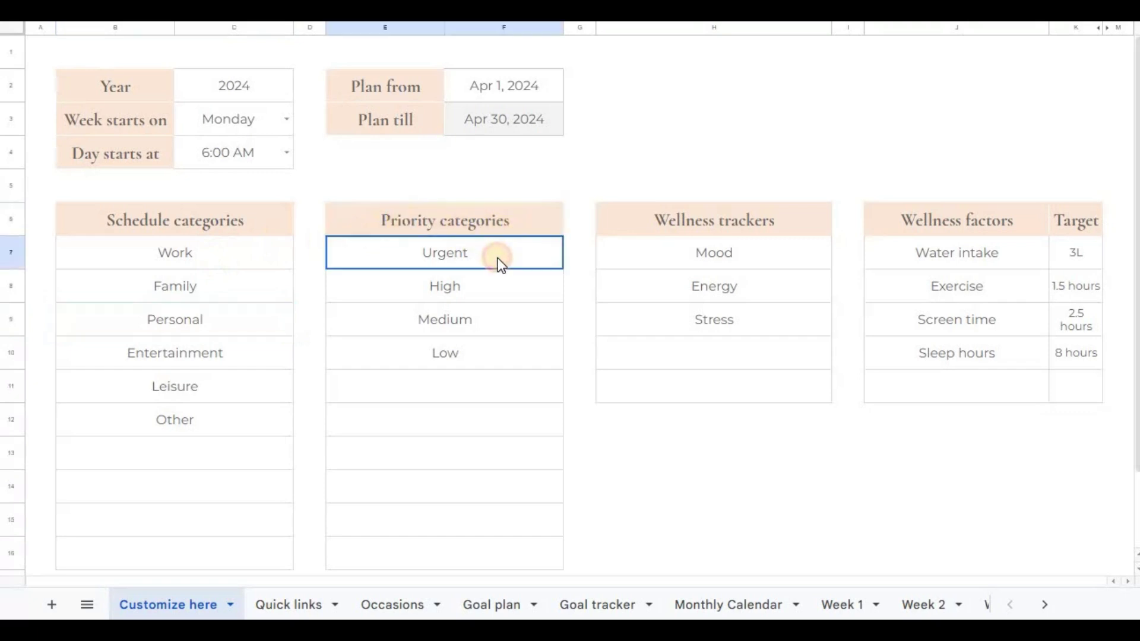
left_click(511, 285)
left_click(518, 323)
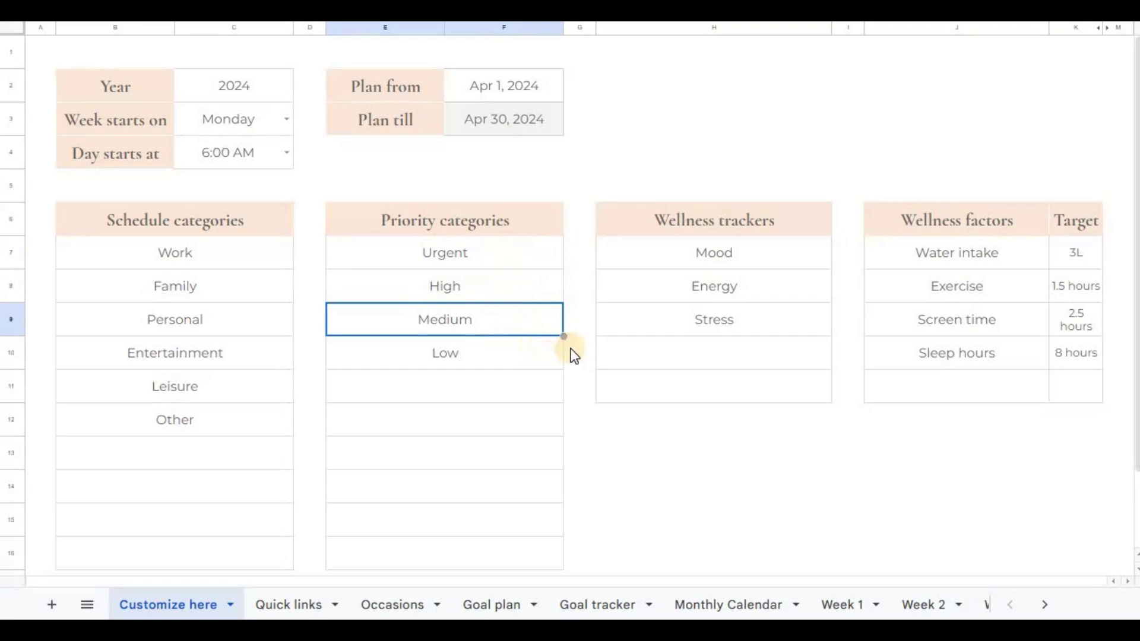
left_click(785, 235)
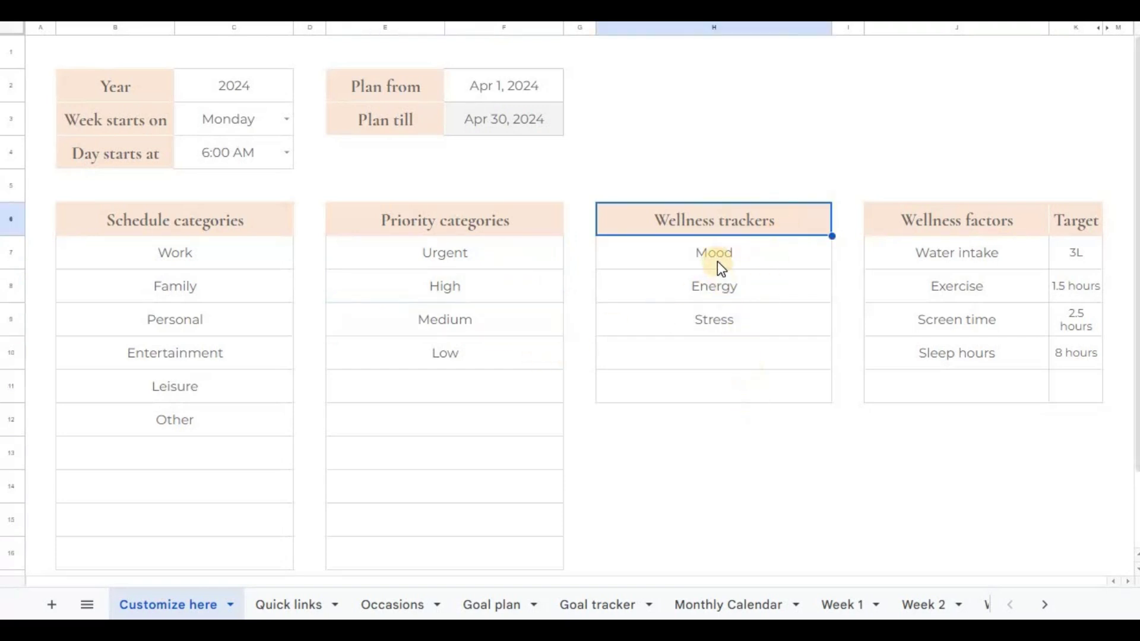
left_click(717, 261)
left_click(748, 292)
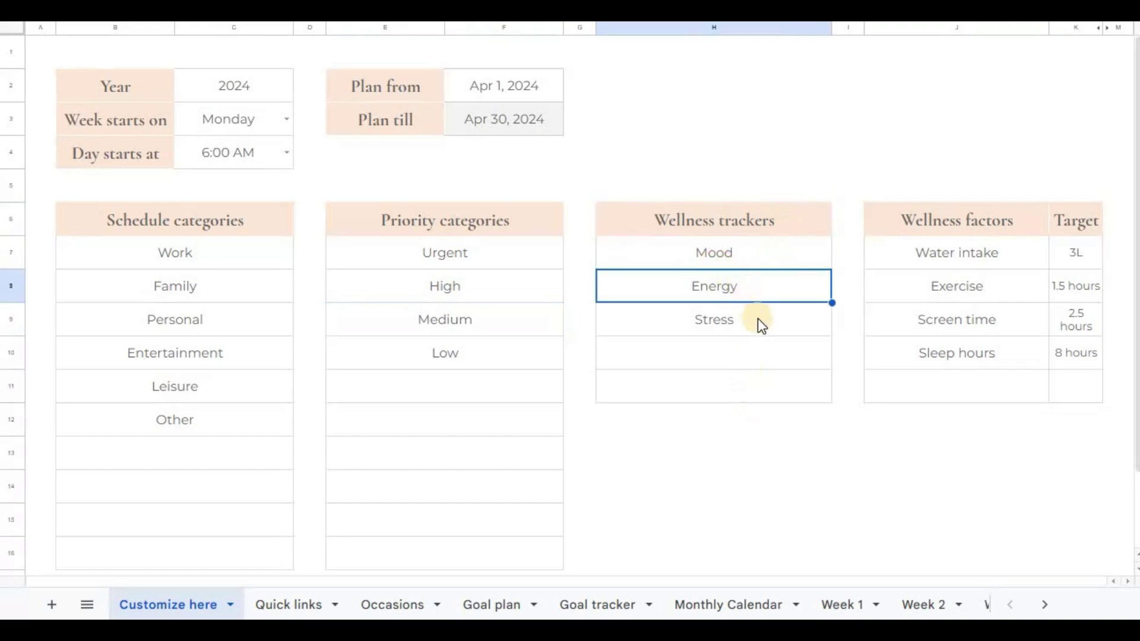
left_click(765, 331)
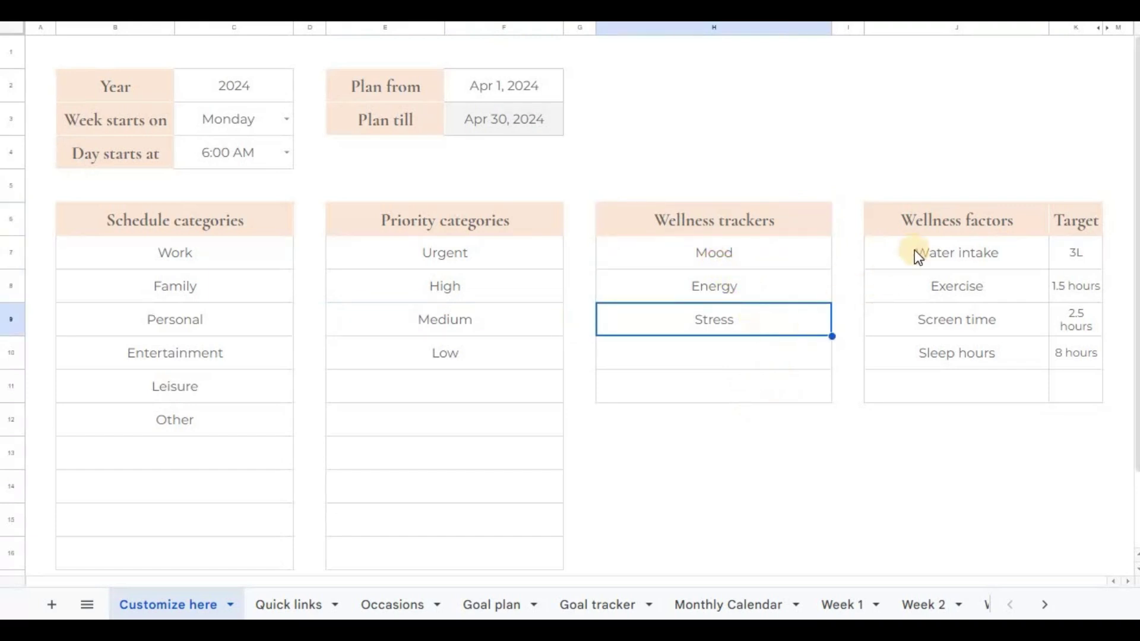
left_click(923, 231)
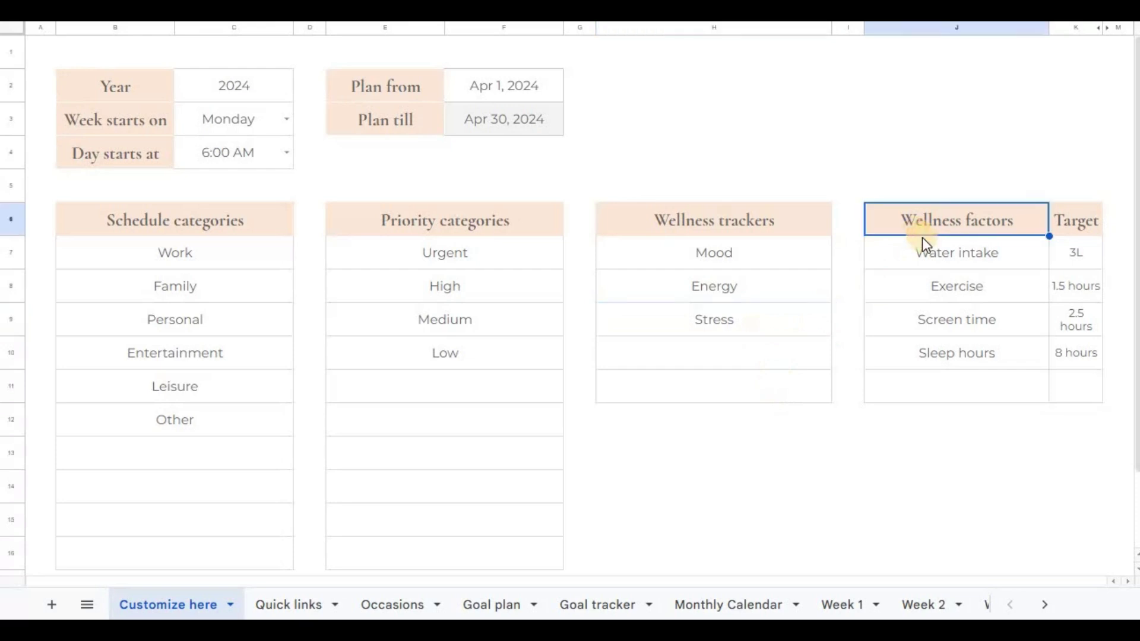
left_click(977, 262)
left_click(991, 285)
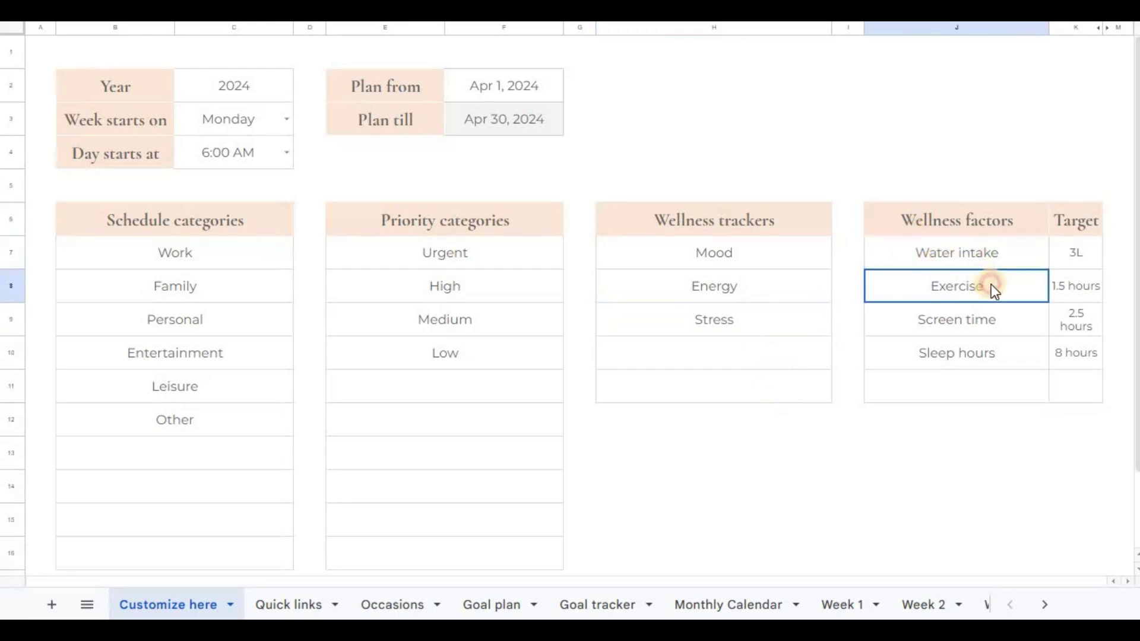
left_click(1009, 319)
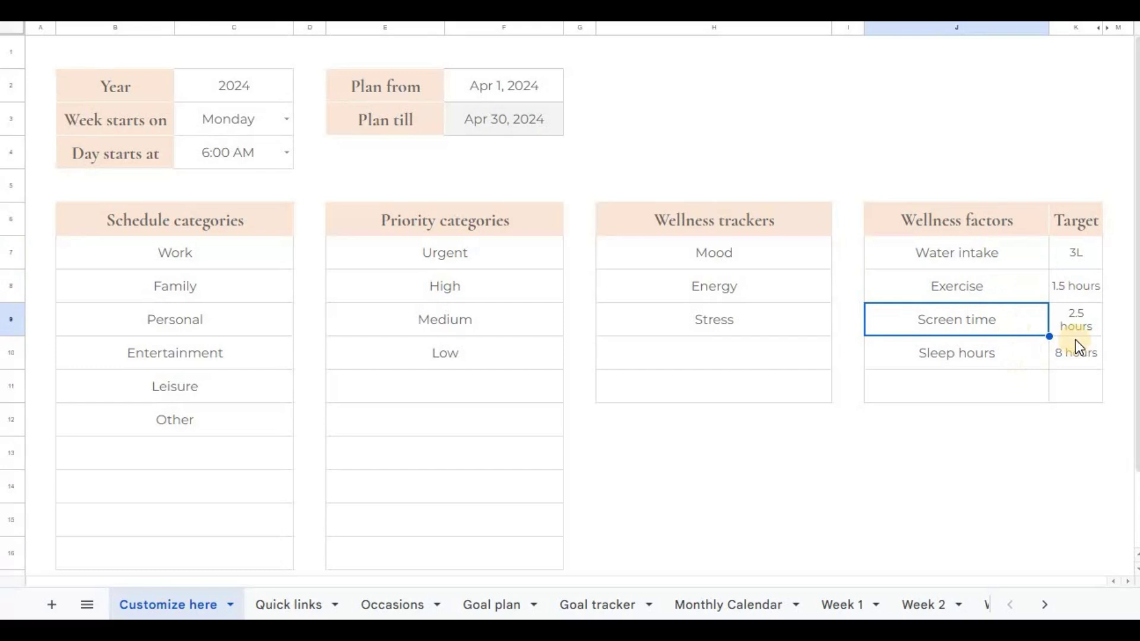
left_click(1080, 265)
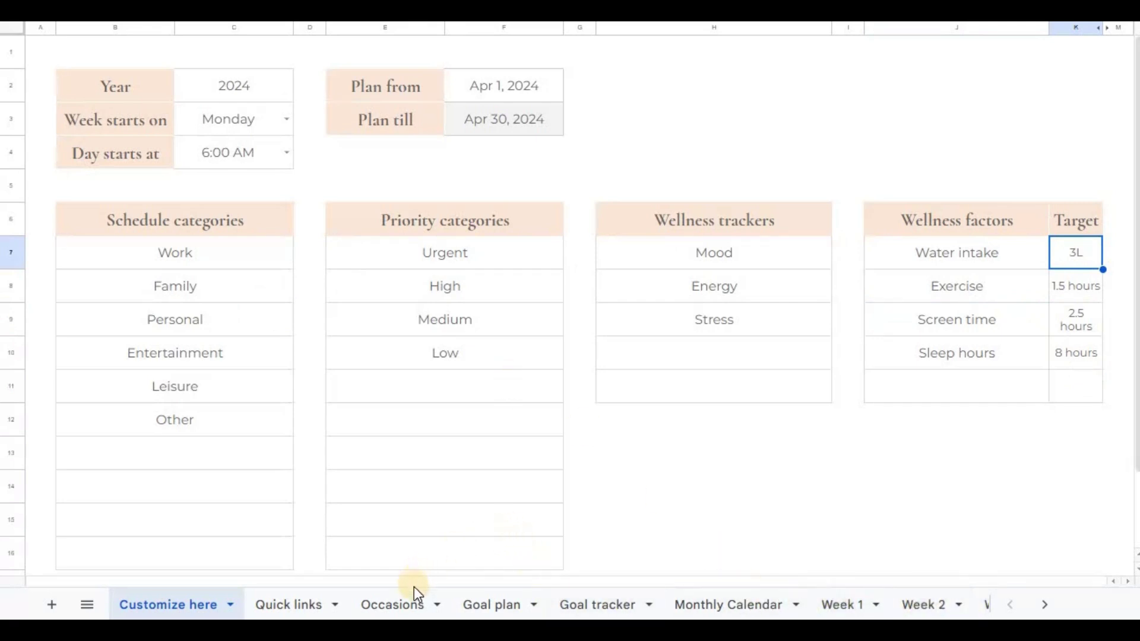
Step: Go to the Occasions sheet and open the Jan 1, 2024 'New year' entry for editing
left_click(419, 604)
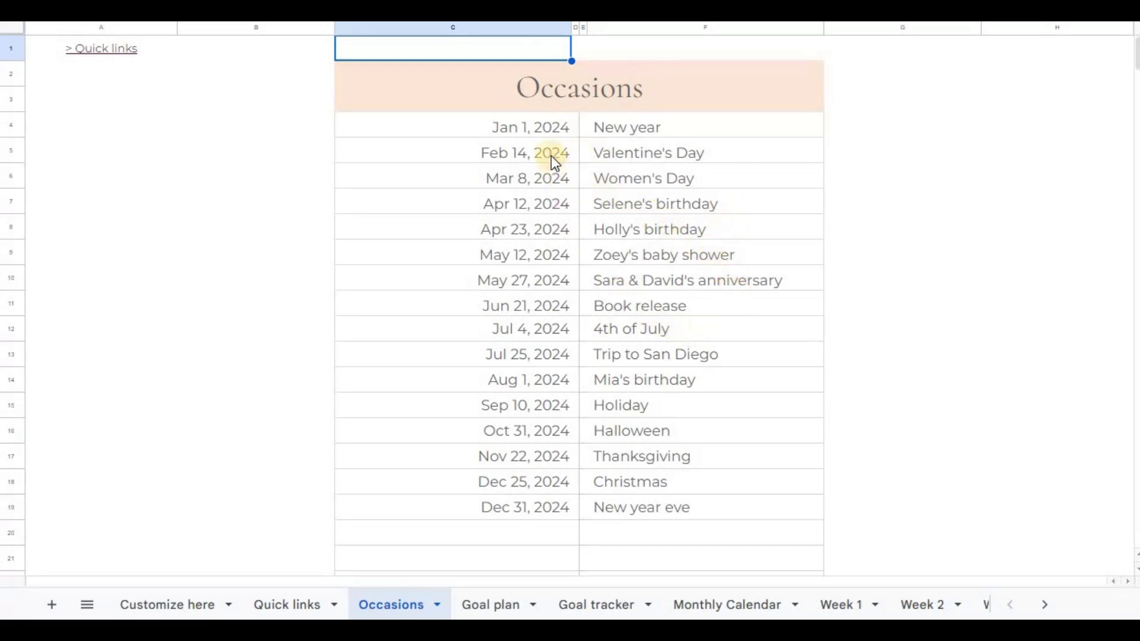
left_click(544, 131)
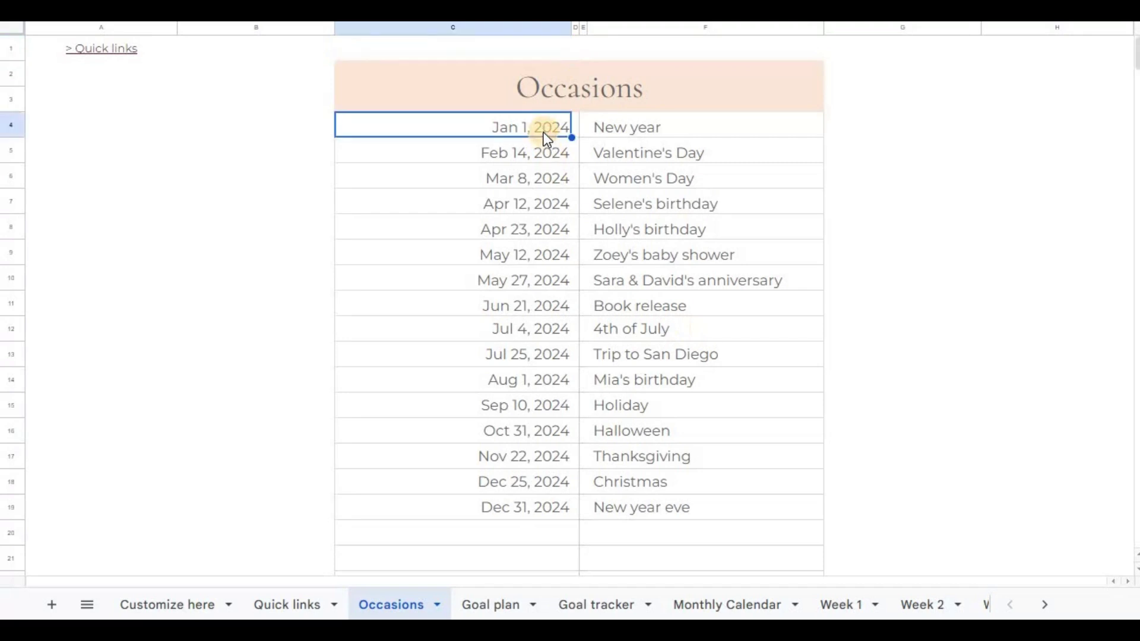
double_click(544, 132)
left_click(633, 131)
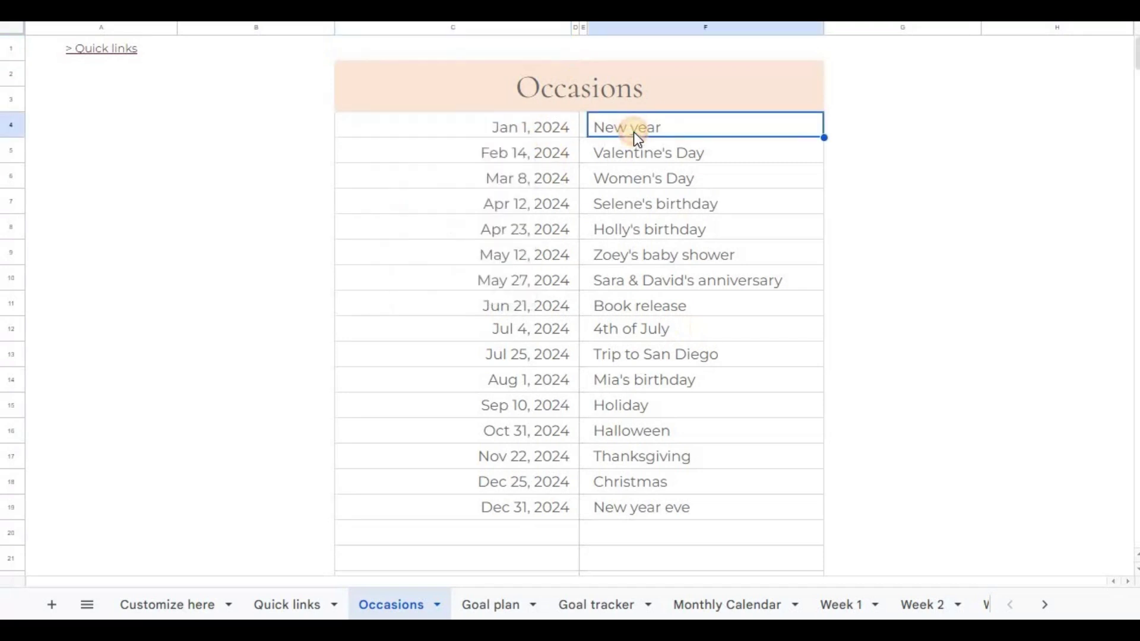
double_click(633, 132)
key("Return")
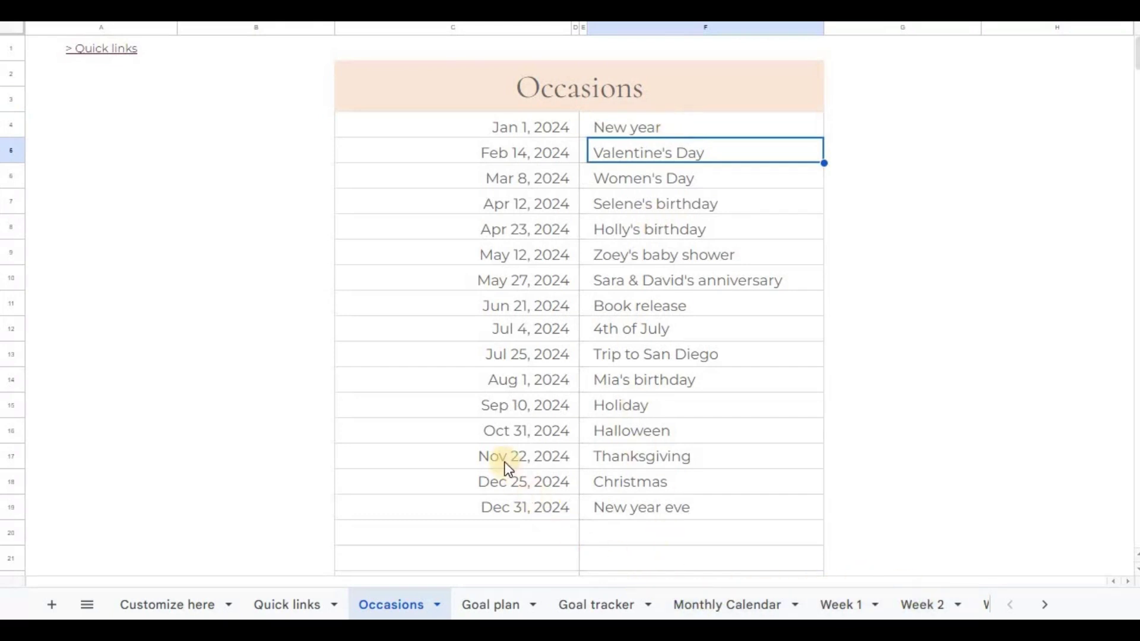
Step: On Quick links, check the Week 1, Week 2, Monthly calendar and Goal plan links, then follow Week 4
left_click(305, 605)
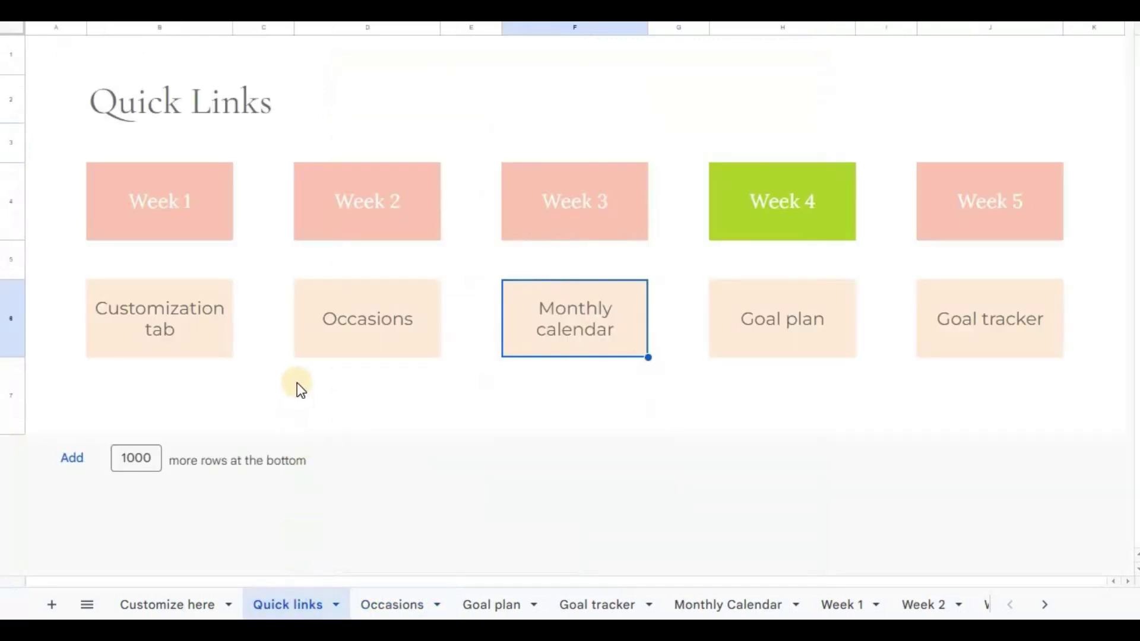
left_click(208, 185)
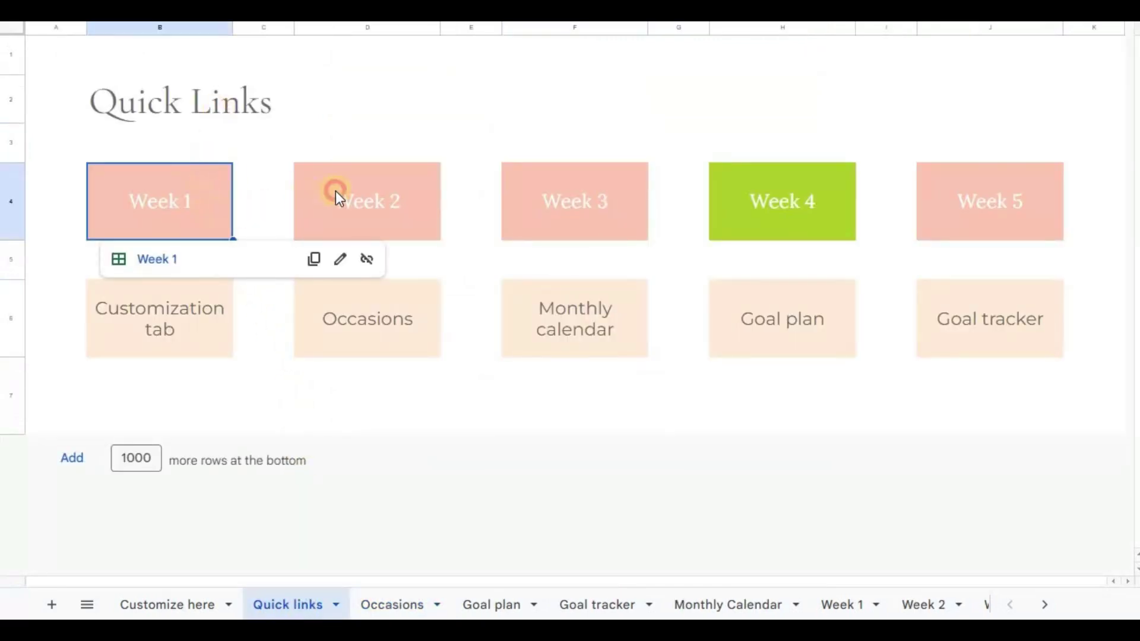
left_click(370, 213)
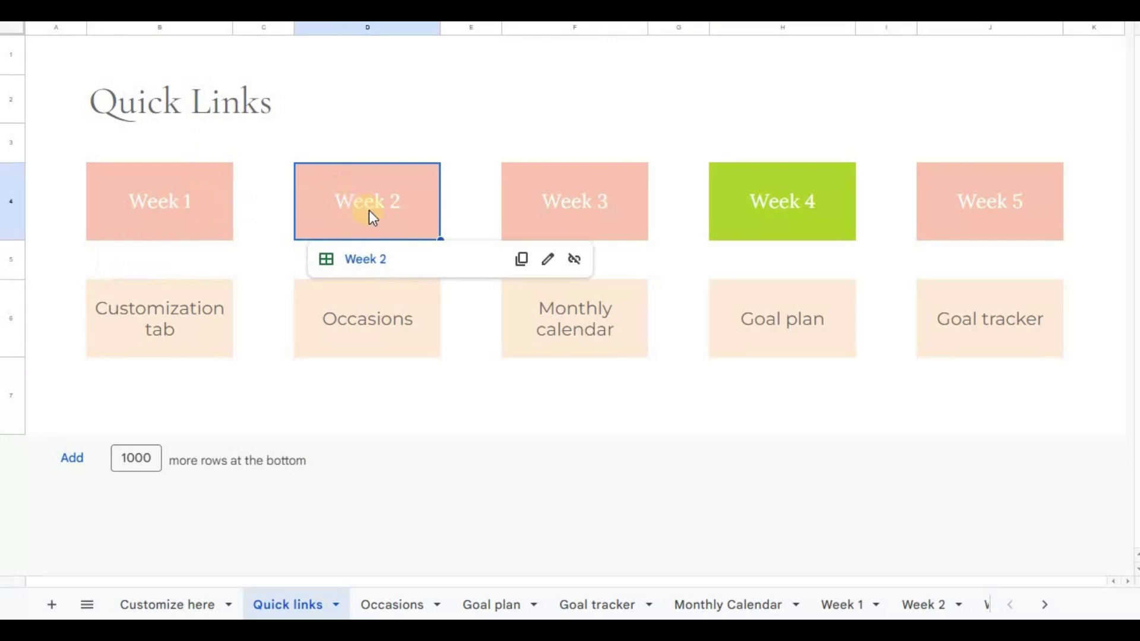
left_click(582, 308)
left_click(743, 308)
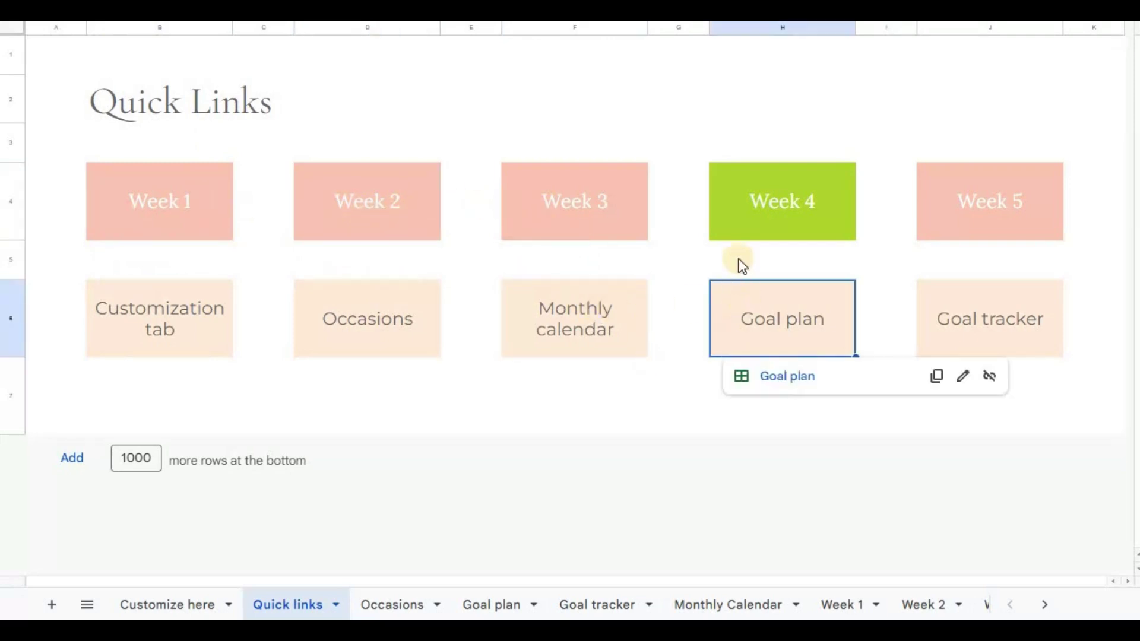
left_click(736, 214)
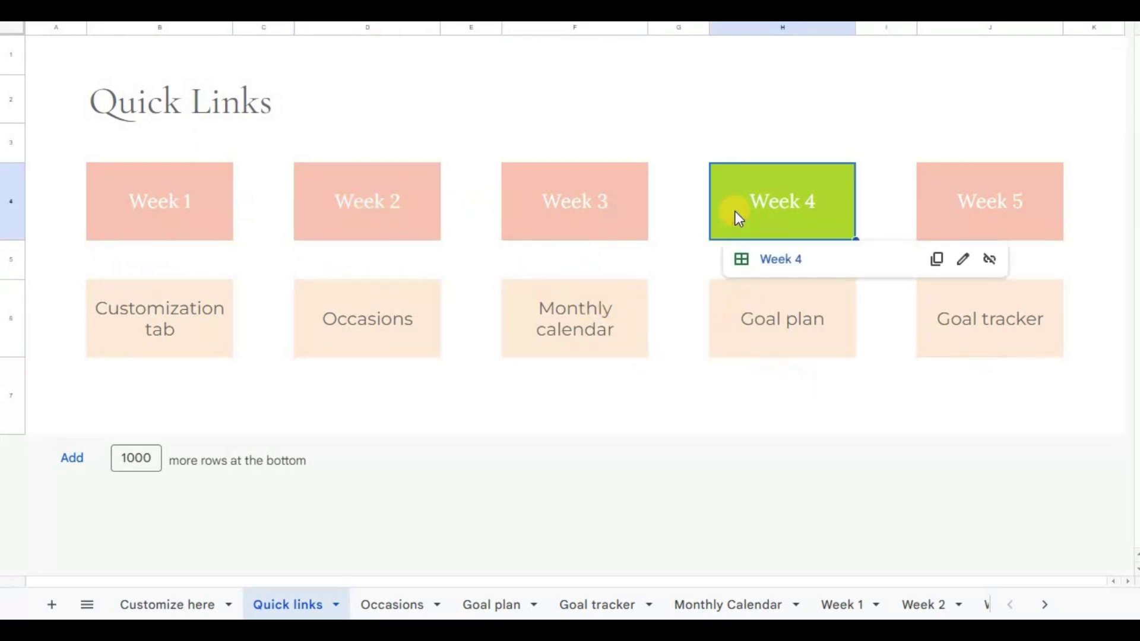
left_click(780, 261)
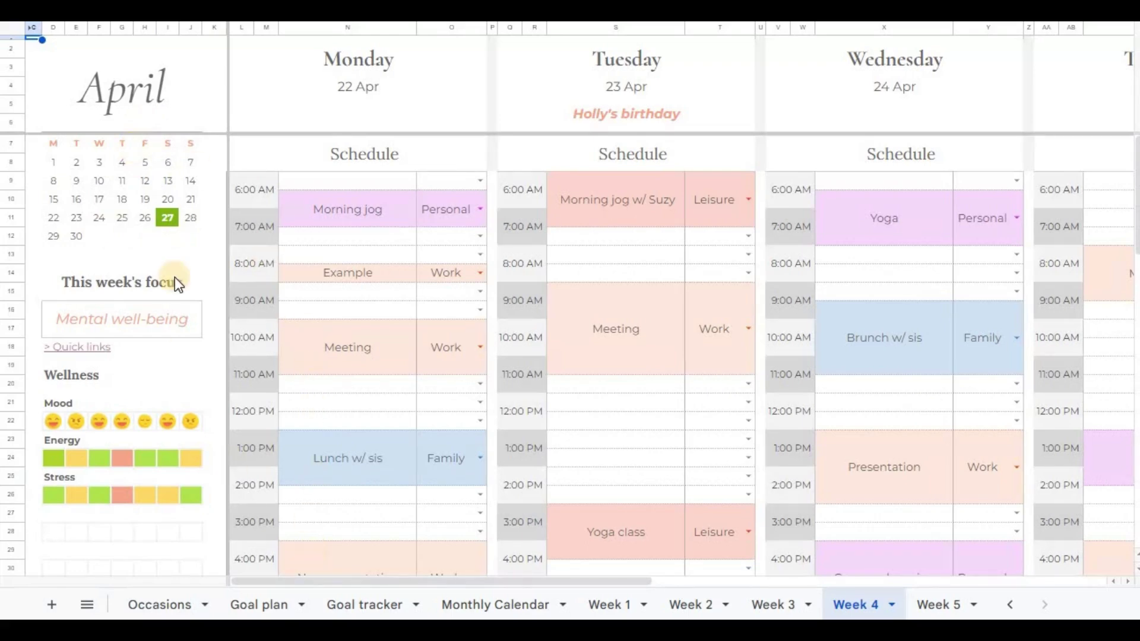
double_click(171, 323)
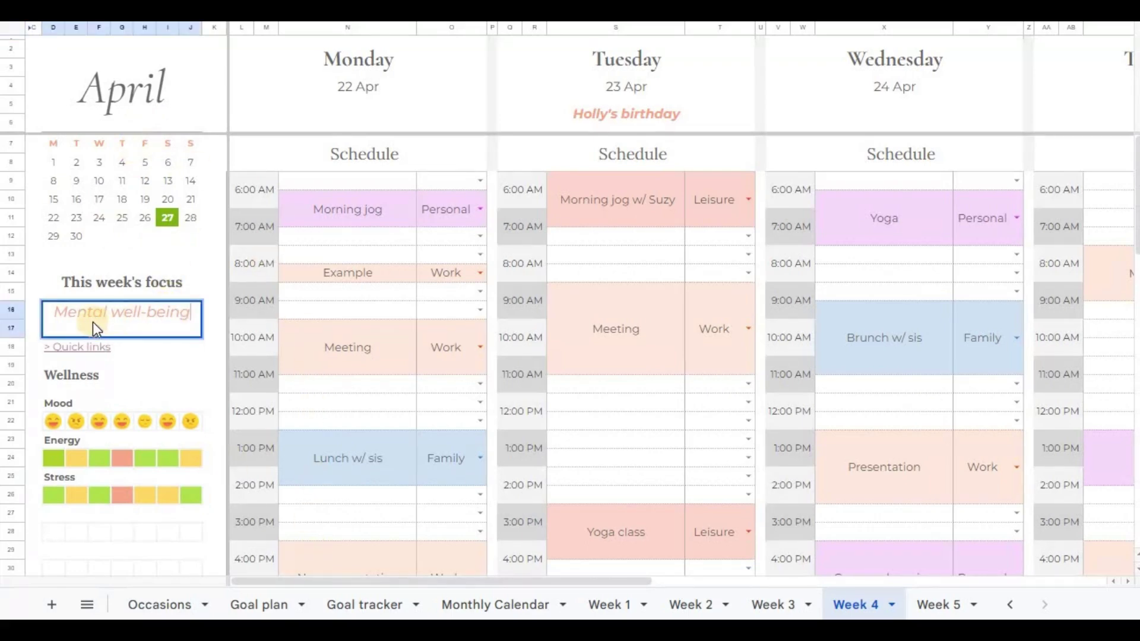
key("Escape")
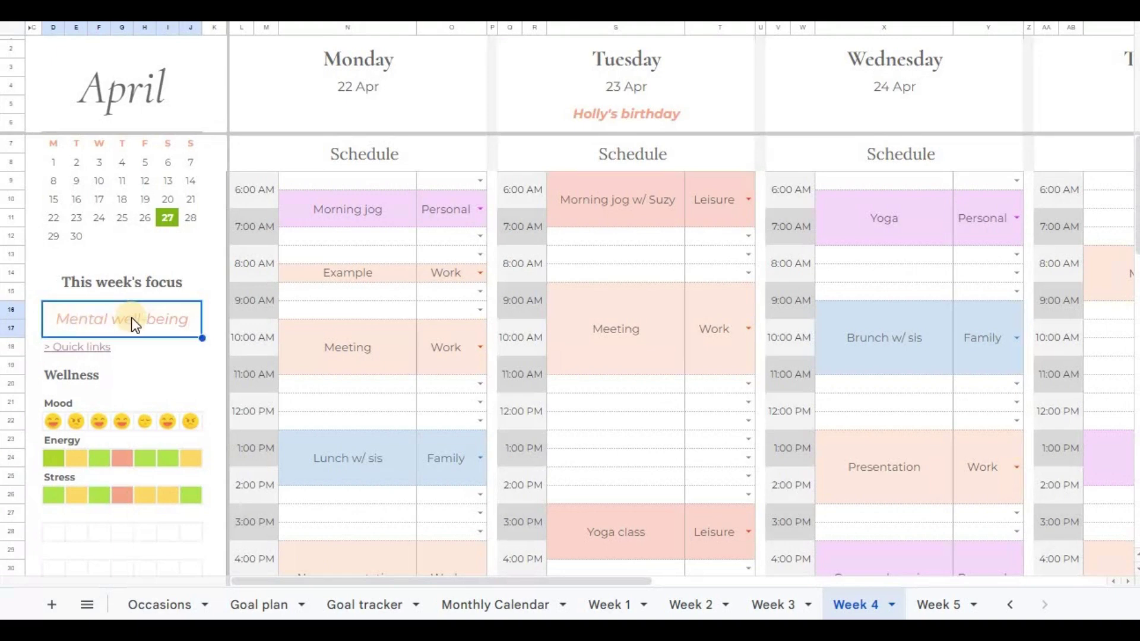
left_click_drag(268, 579, 251, 551)
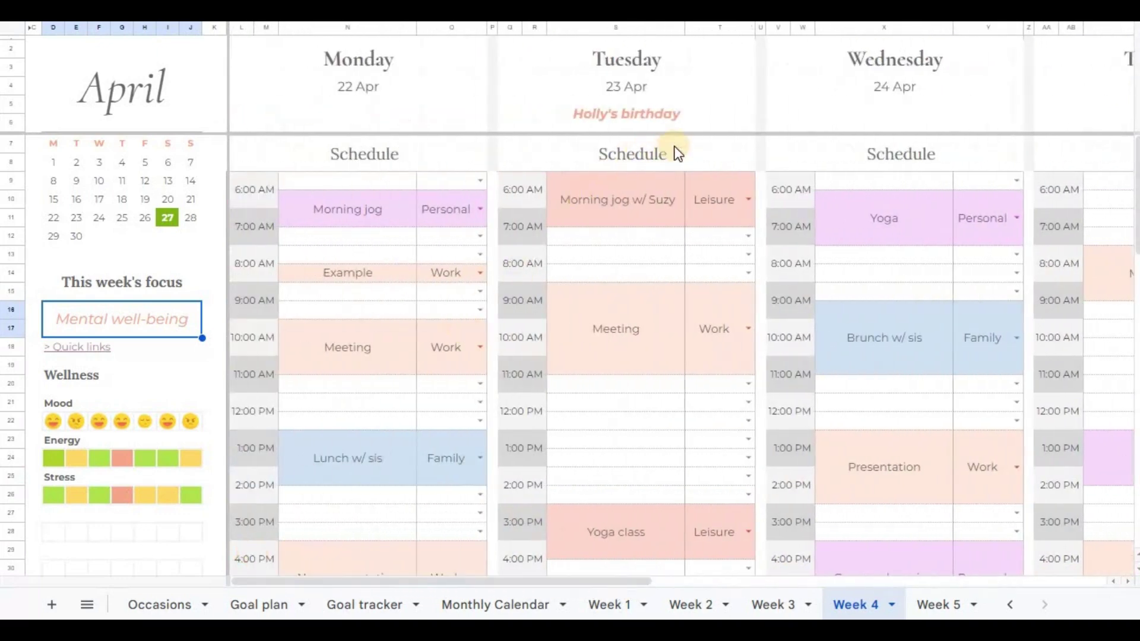
left_click(664, 119)
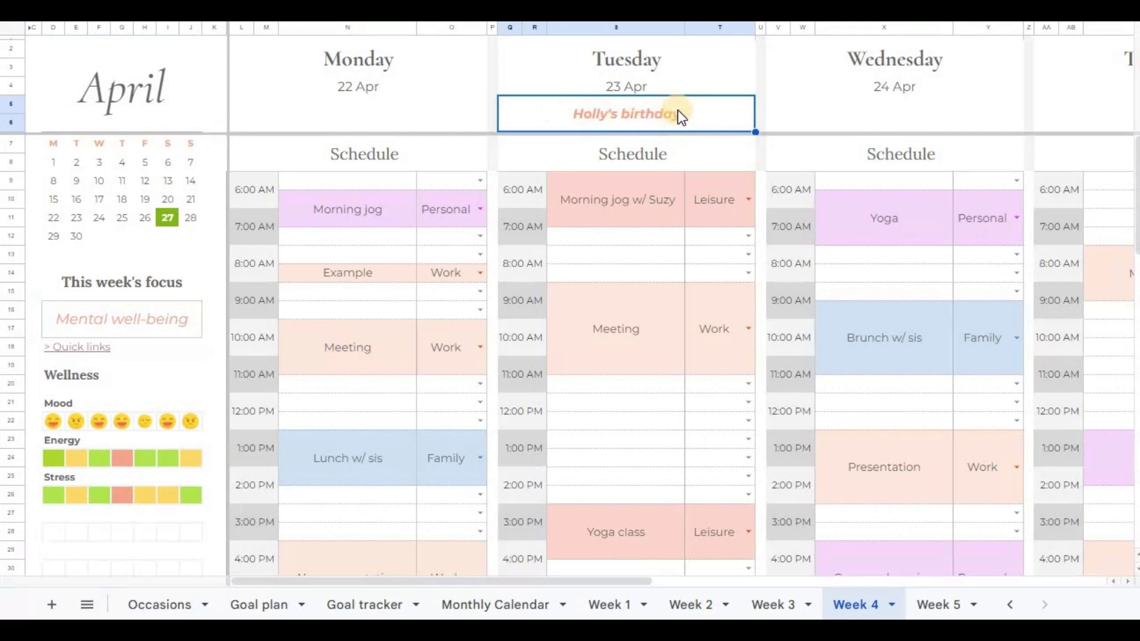
left_click(721, 200)
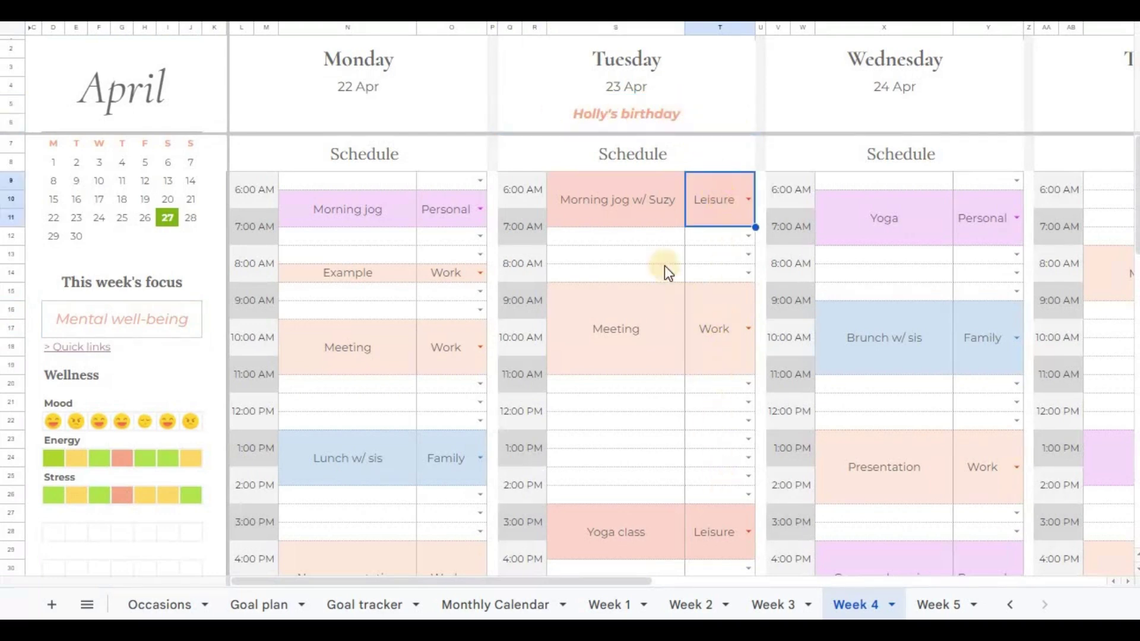
left_click(747, 200)
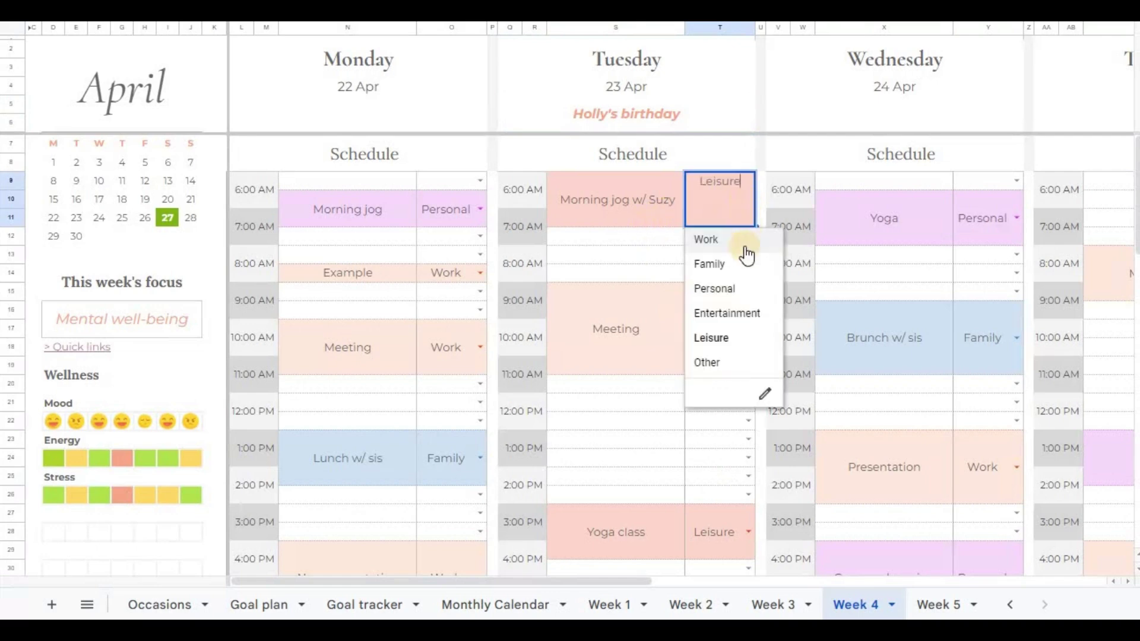
left_click(742, 342)
left_click(649, 210)
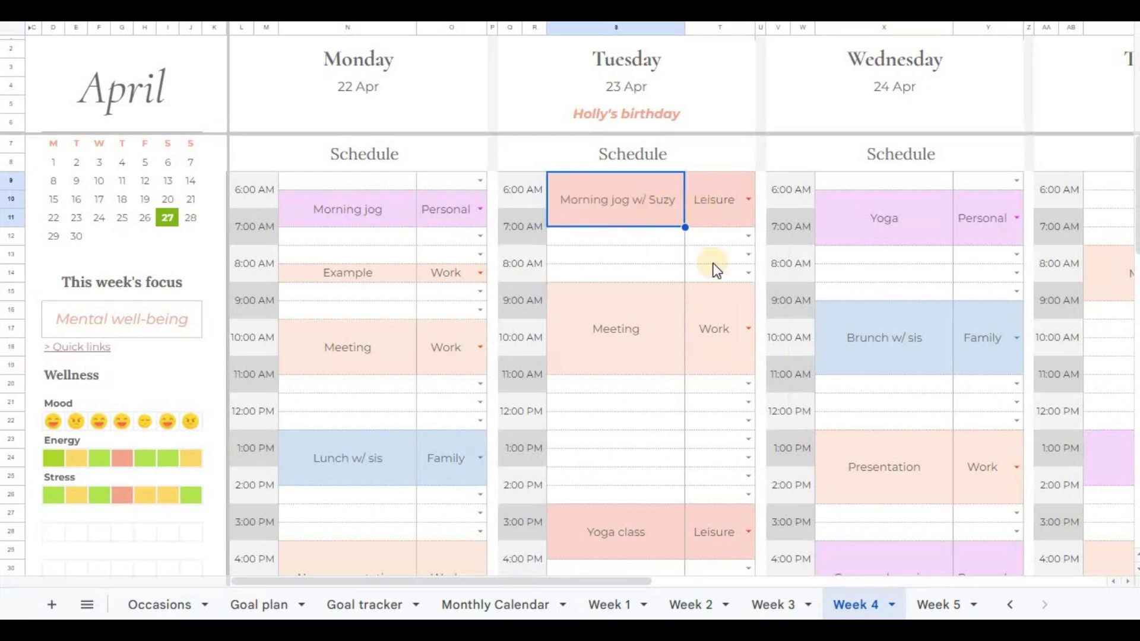
left_click_drag(1134, 246, 1133, 492)
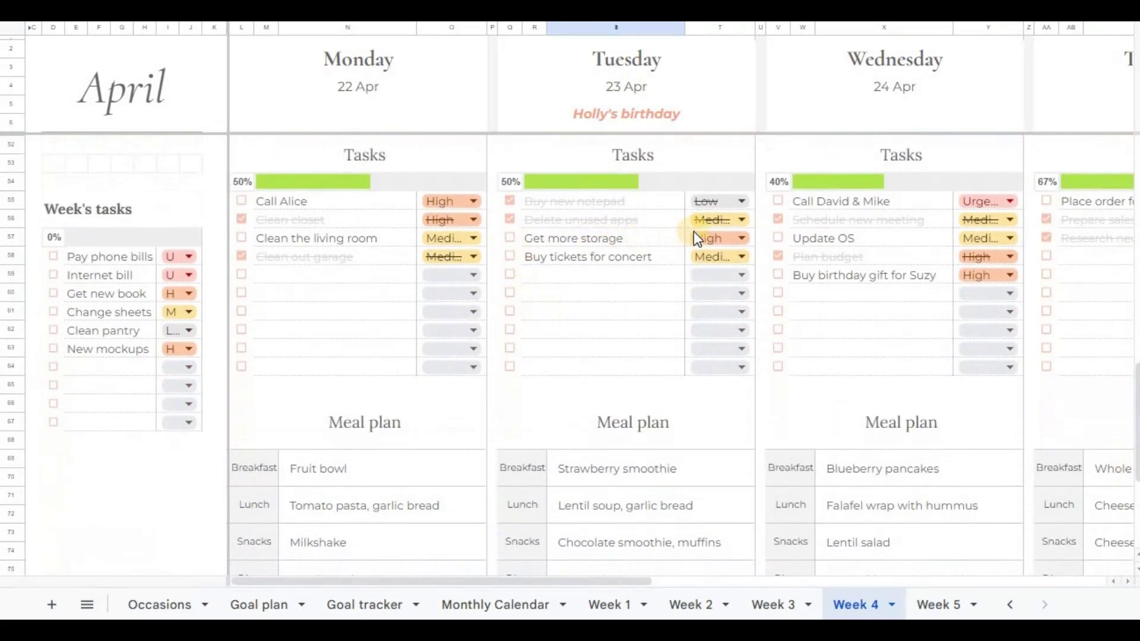
Step: Keep 'Get more storage' at High priority and check it off in Tuesday's tasks
left_click(734, 240)
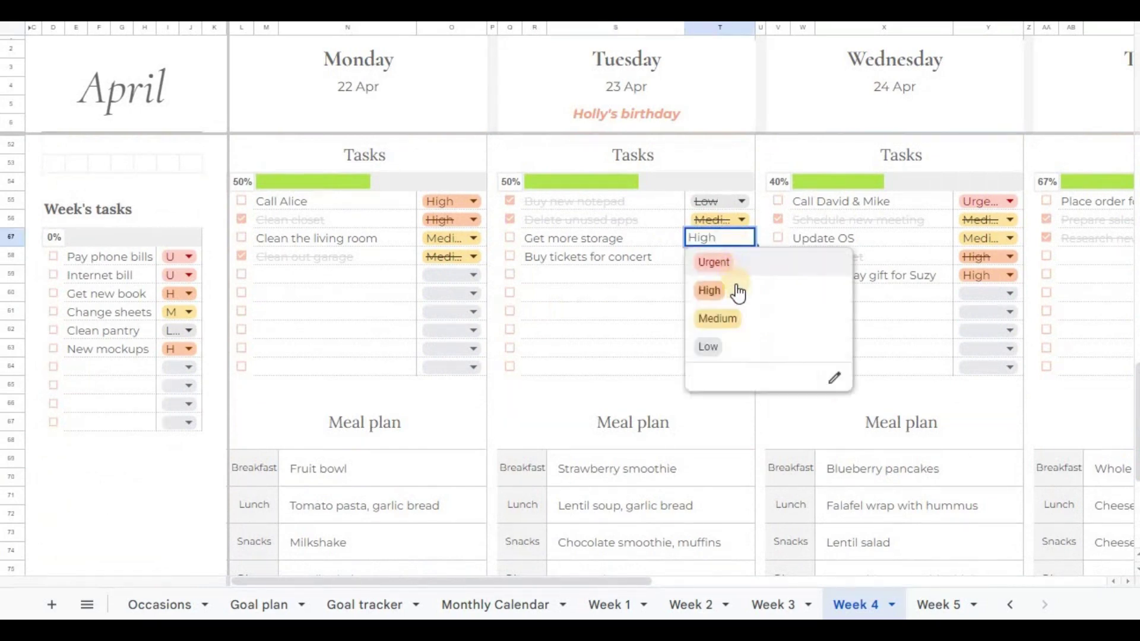
left_click(737, 294)
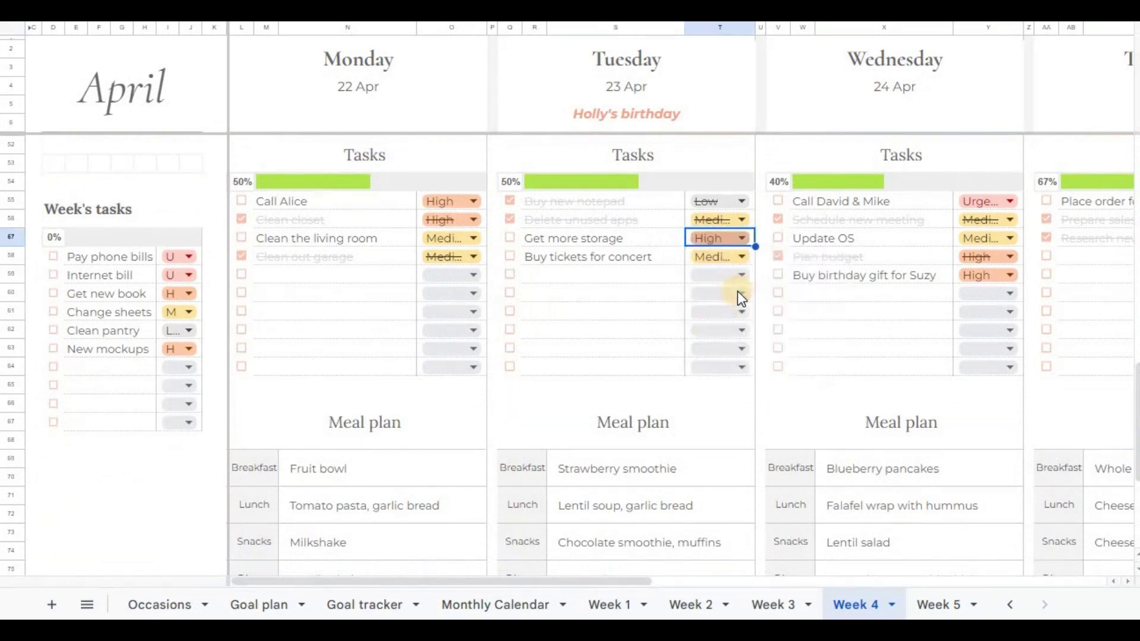
left_click(510, 238)
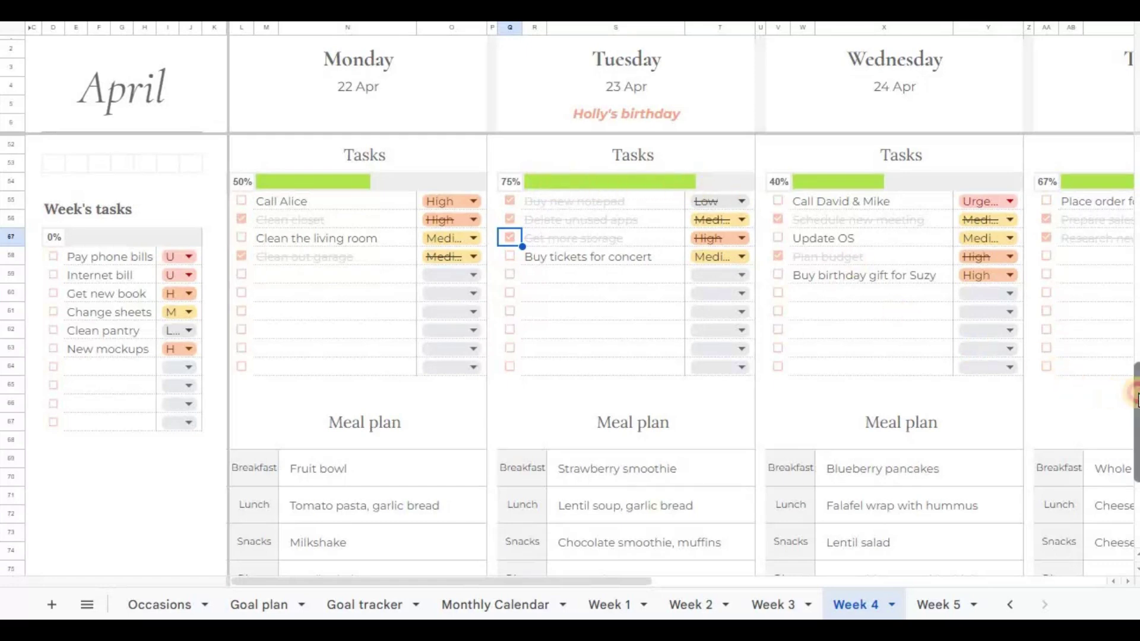
Step: Review Tuesday's daily highlights, starting with 'Made a new pal'
left_click_drag(1134, 398, 1135, 466)
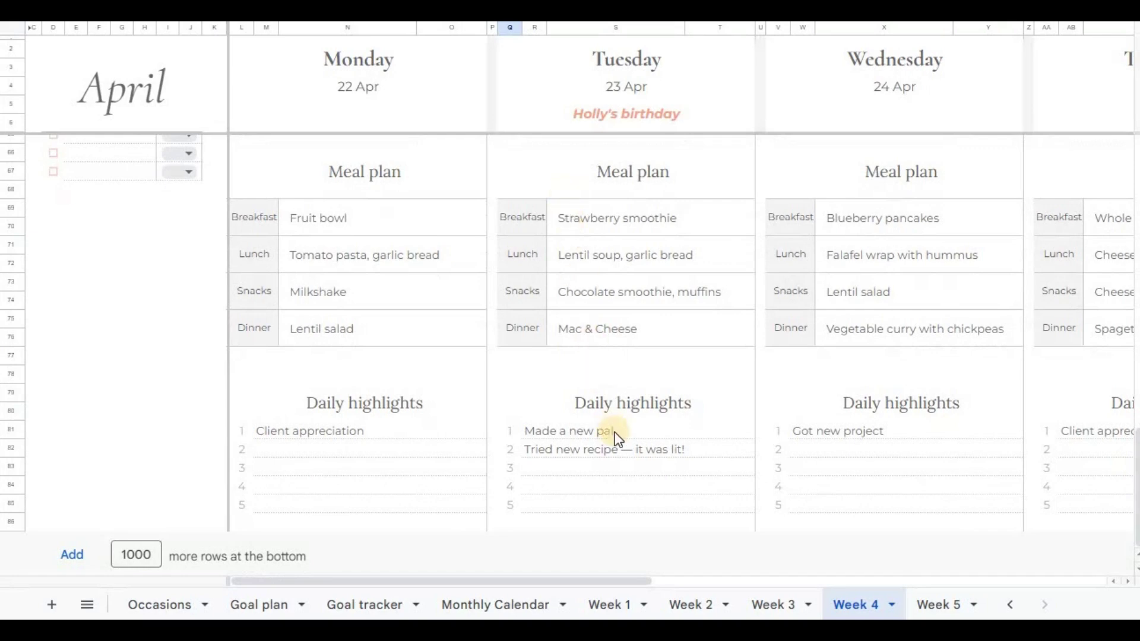
left_click(670, 429)
left_click(676, 449)
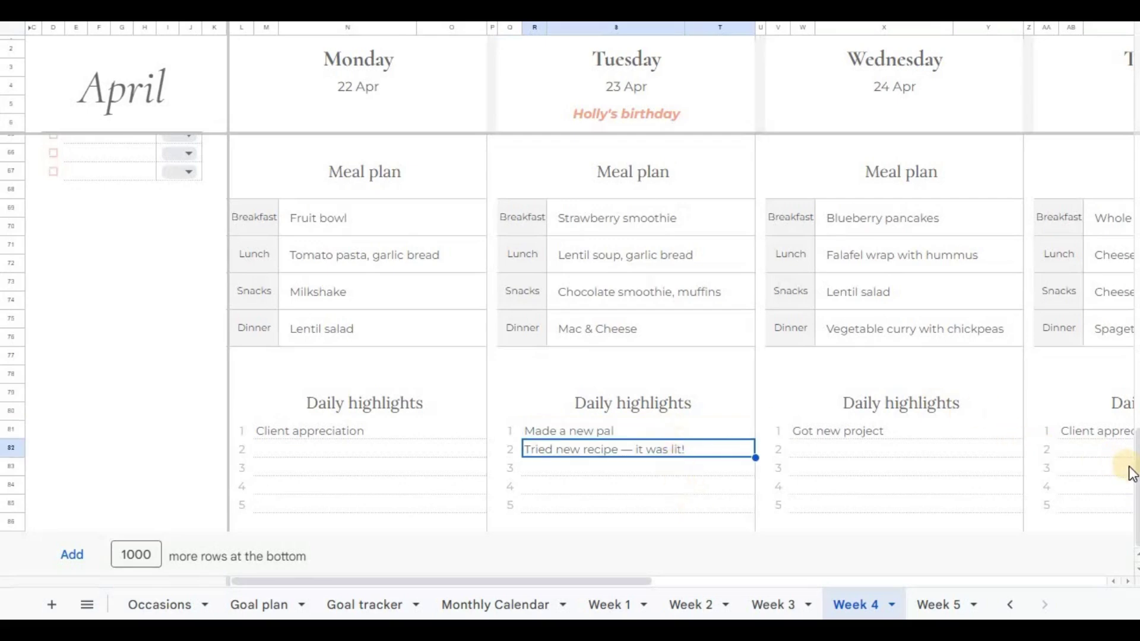
left_click_drag(1127, 465, 1111, 208)
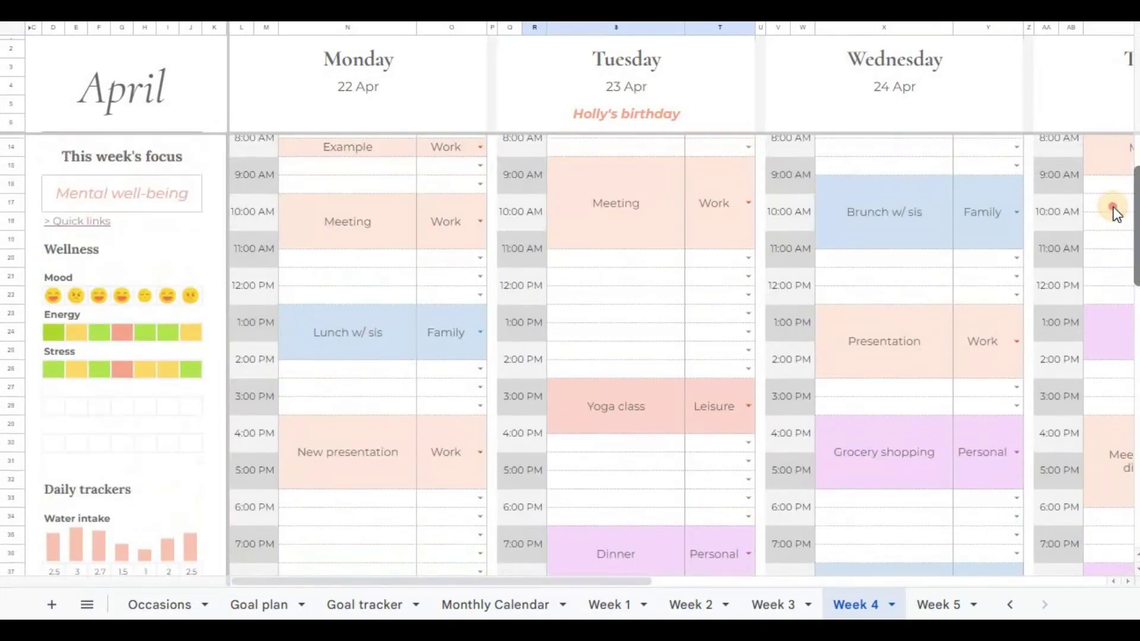
Step: Inspect the mood, energy and stress entries in the Wellness section
left_click(53, 295)
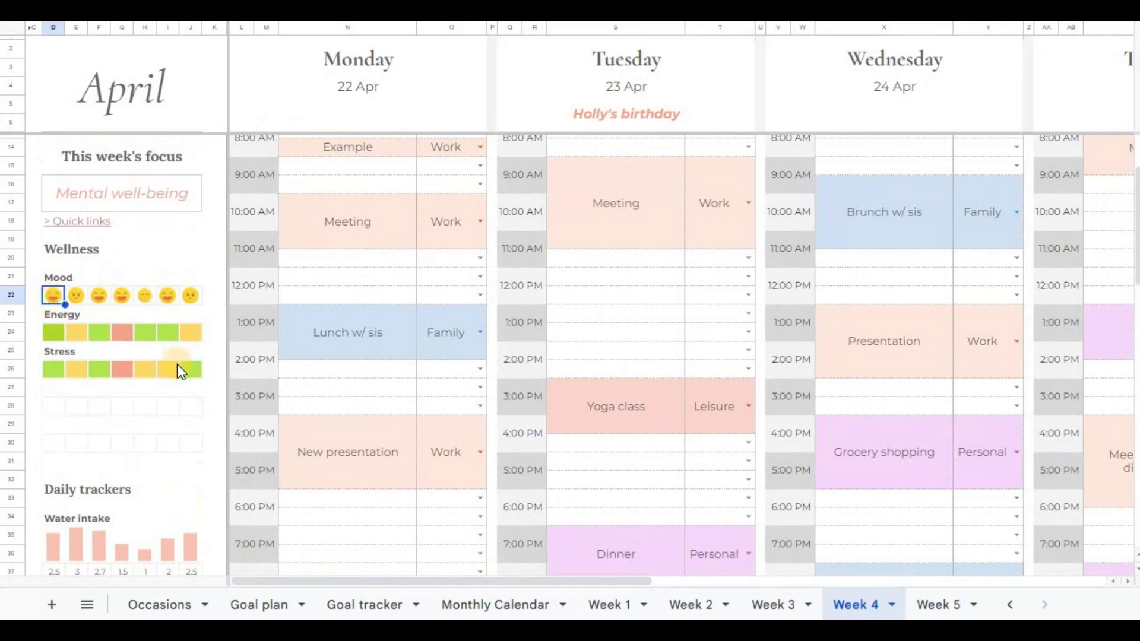
left_click(112, 300)
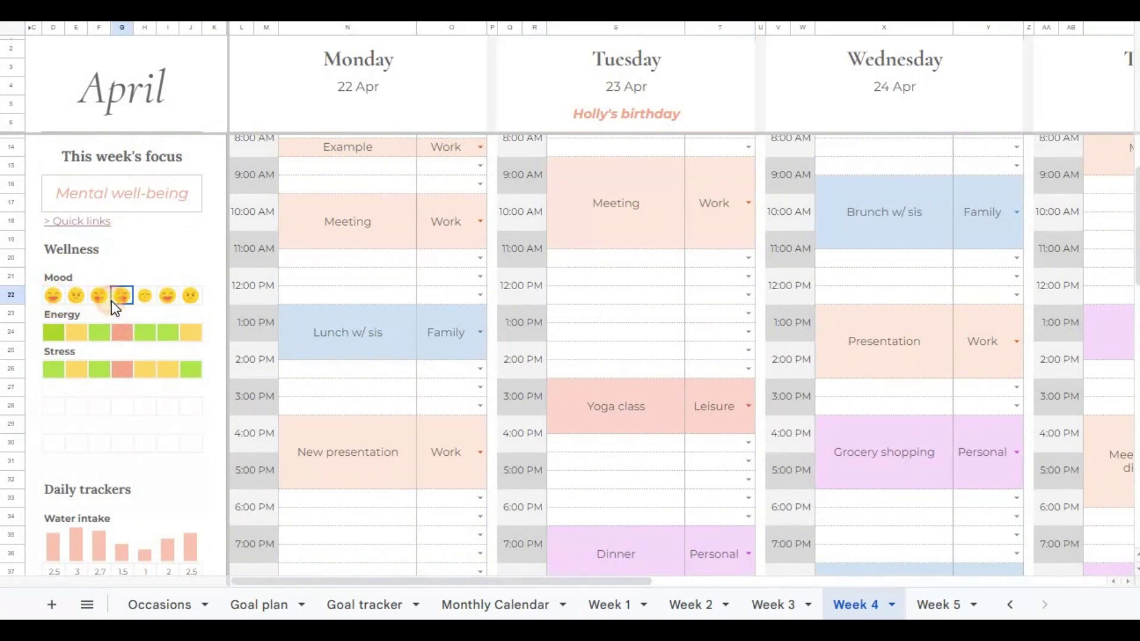
left_click(120, 333)
left_click(149, 368)
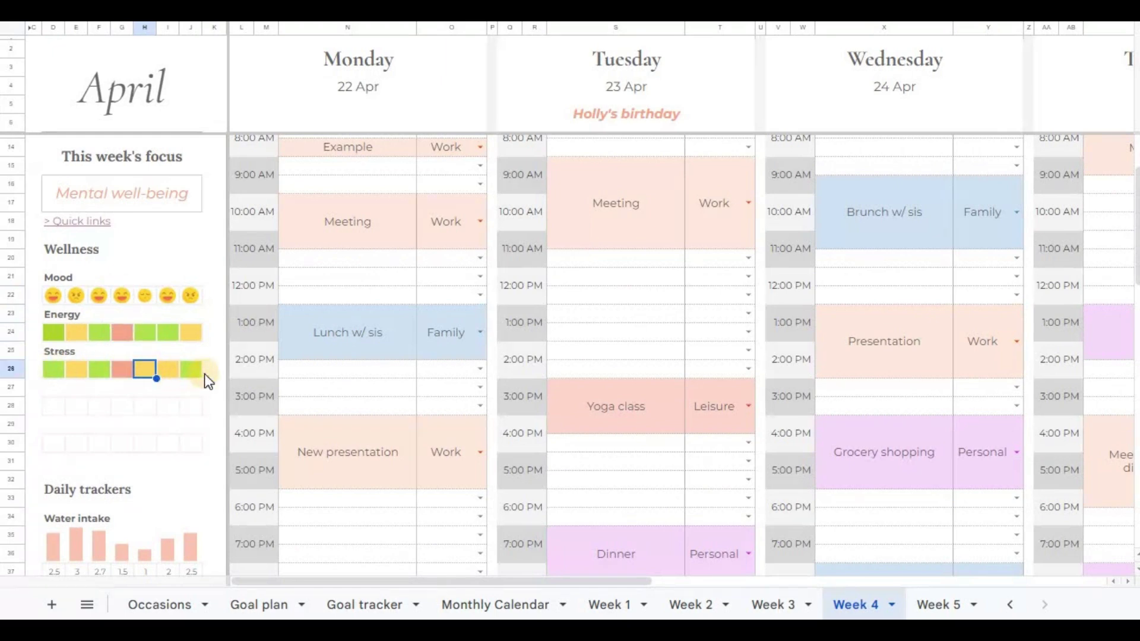
Step: Change the fourth day's sleep hours from 5 to 7 in the Daily trackers
left_click_drag(1134, 178, 1134, 235)
left_click_drag(1134, 279, 1135, 315)
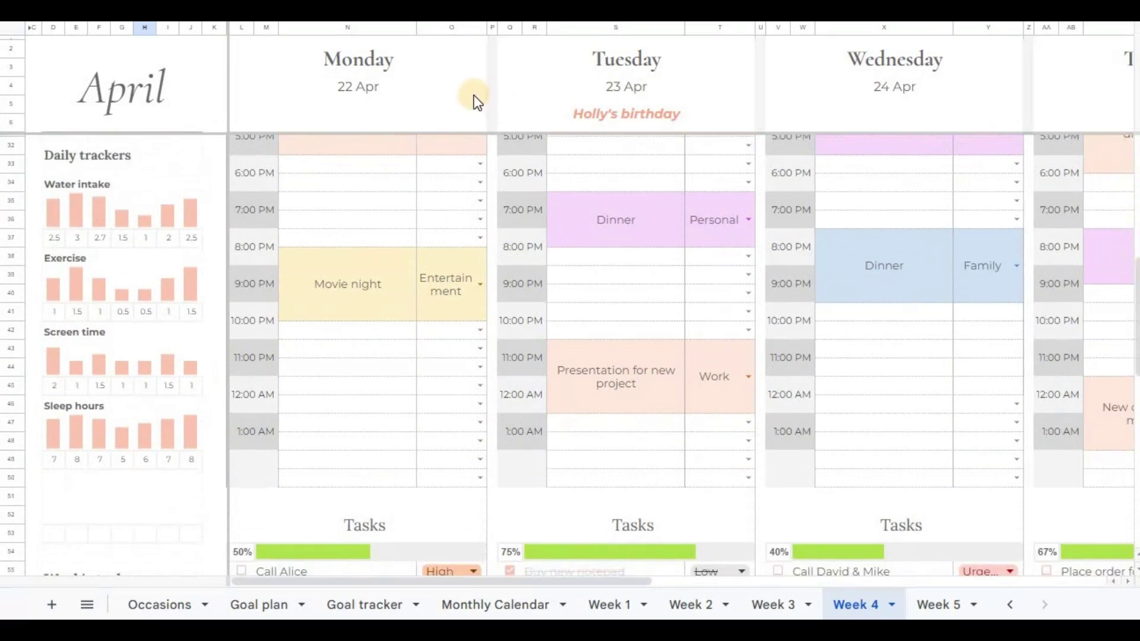
left_click(119, 183)
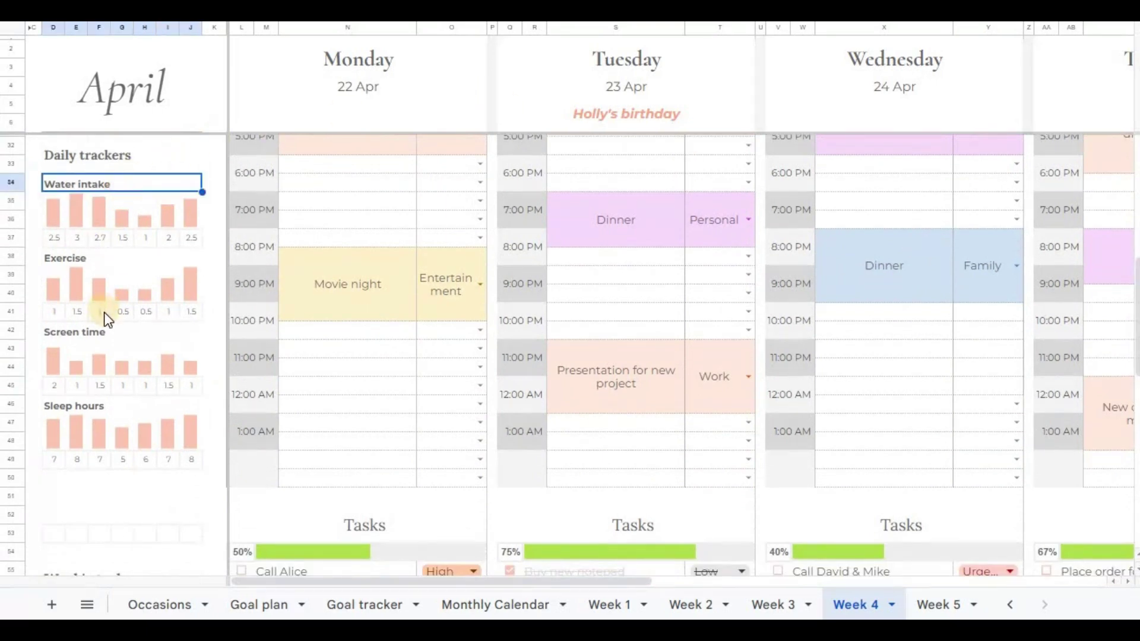
left_click(112, 406)
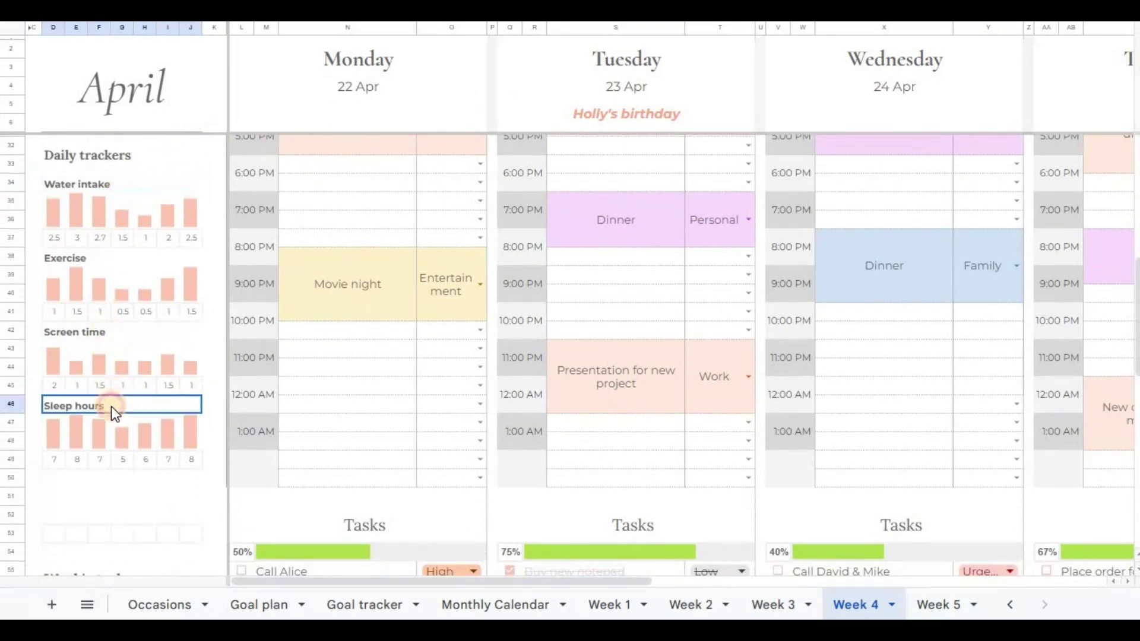
left_click(123, 462)
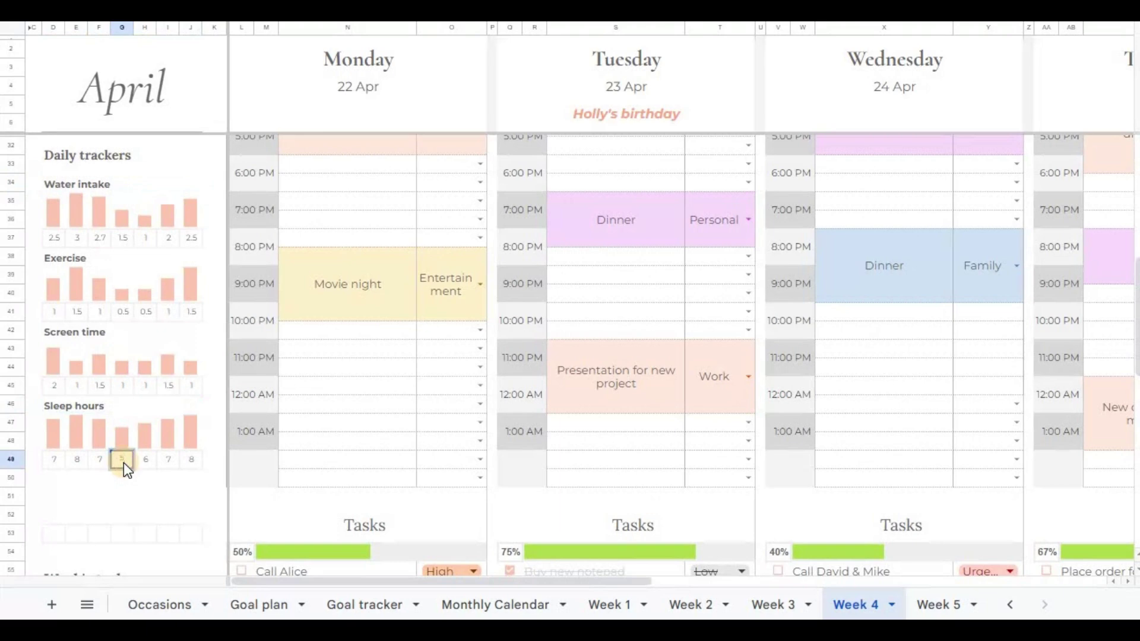
type("7")
key("Return")
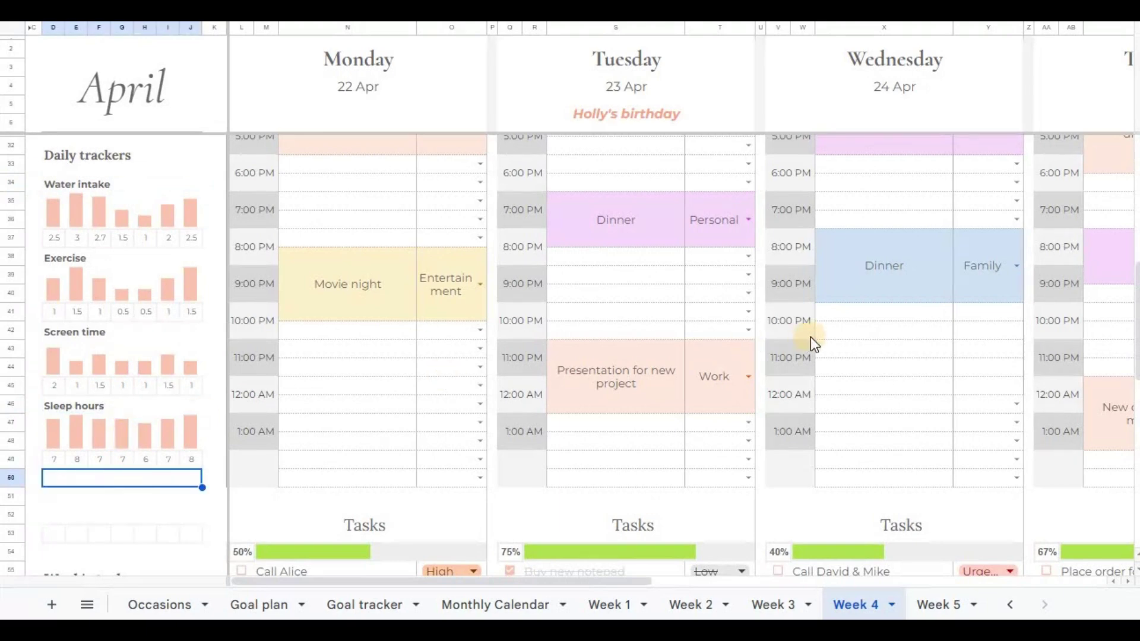
Step: Check off Internet bill, Clean pantry and New mockups, keeping 'Get new book' at High priority
left_click_drag(1134, 285, 1130, 386)
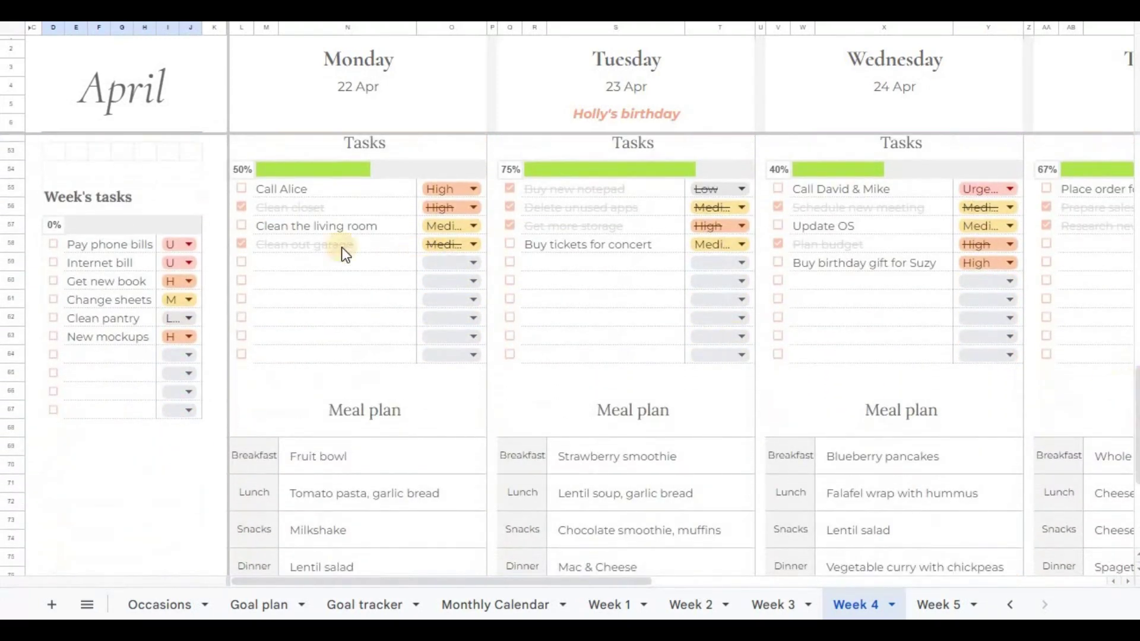
left_click(58, 260)
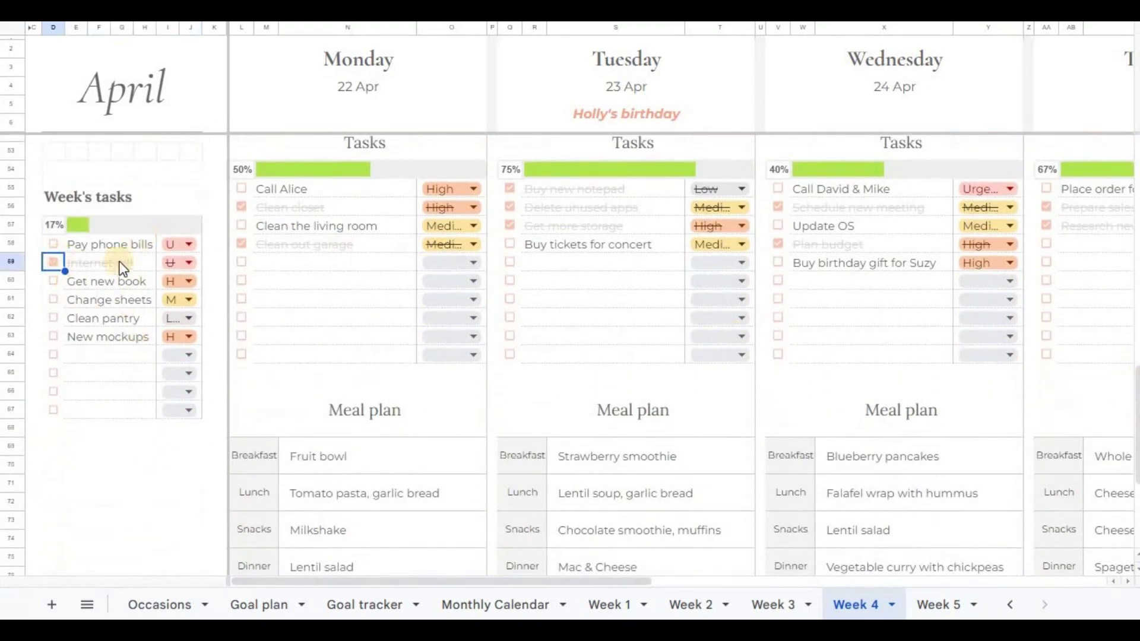
left_click(180, 286)
left_click(186, 328)
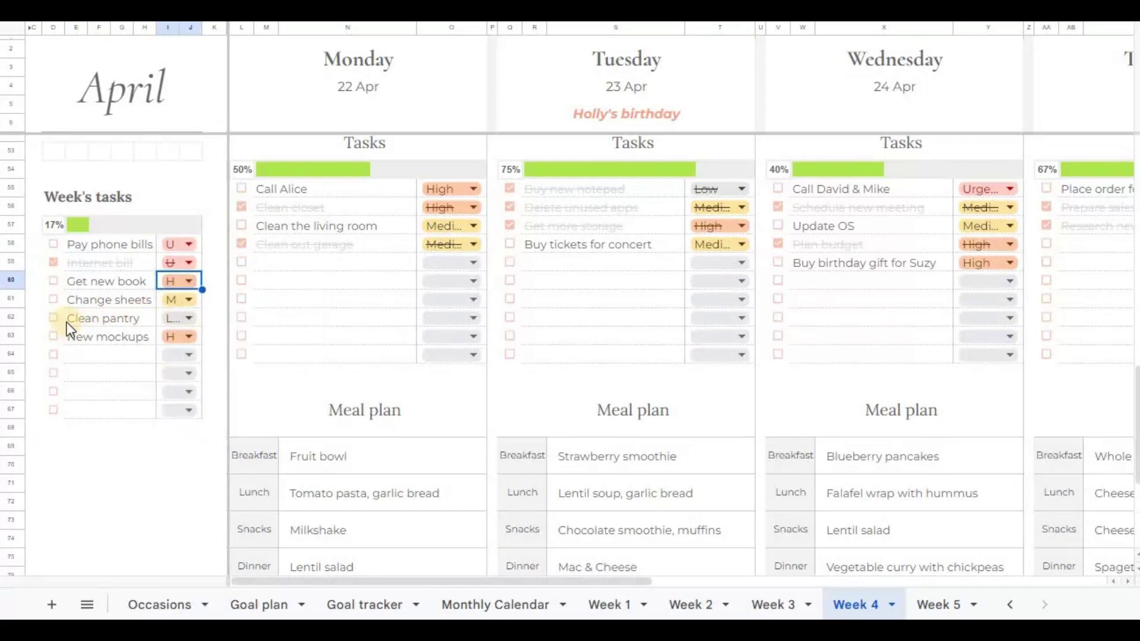
left_click(53, 319)
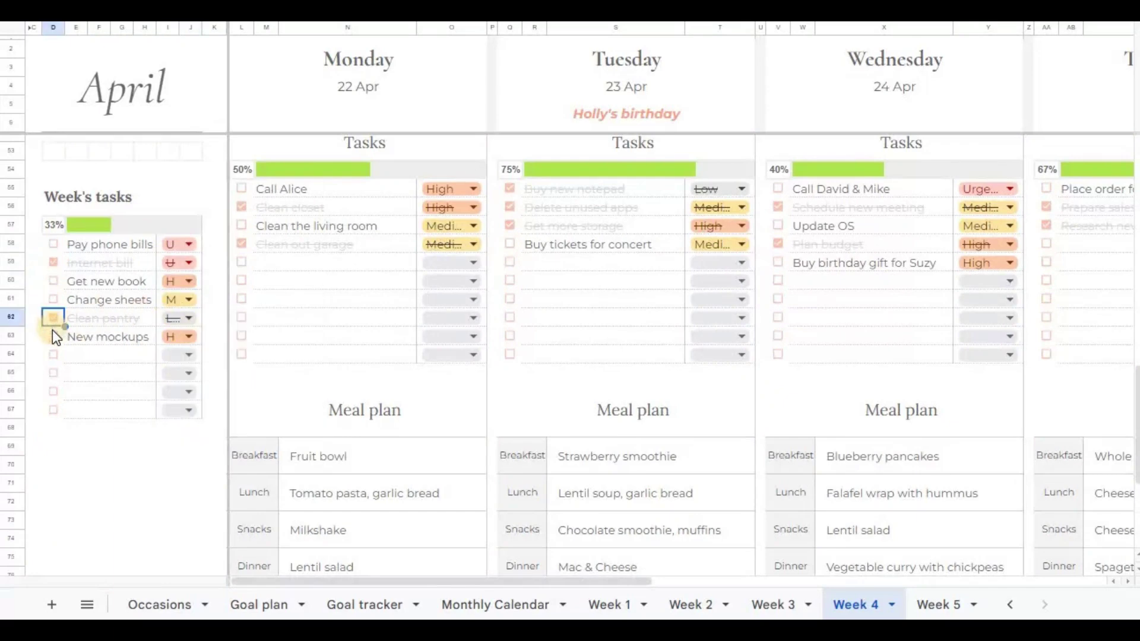
left_click(53, 337)
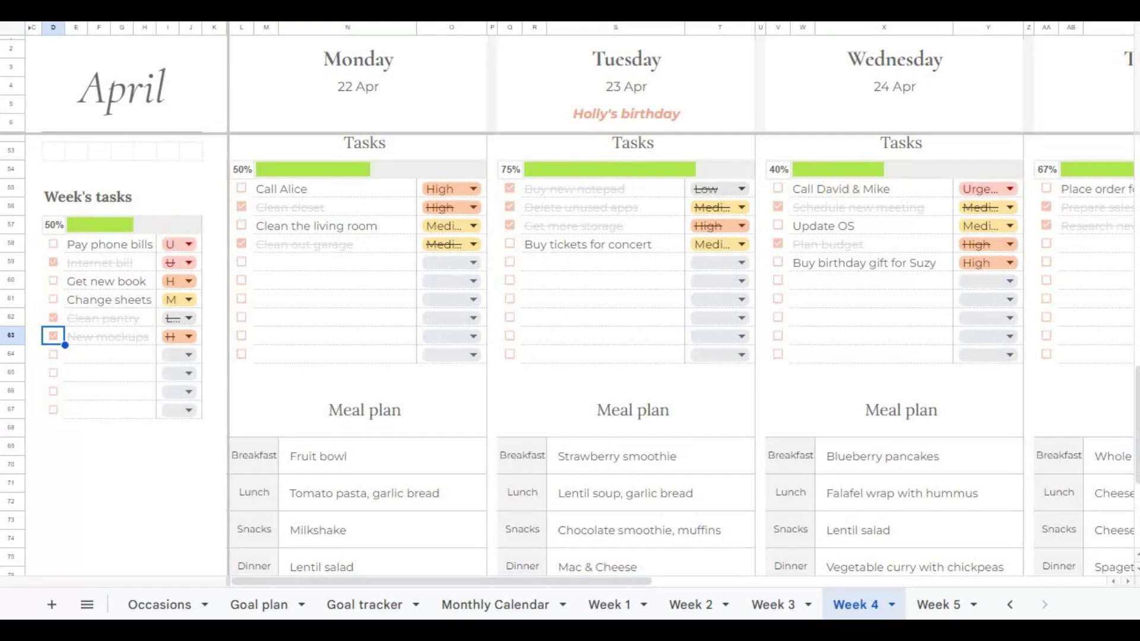
left_click_drag(1137, 424, 1112, 102)
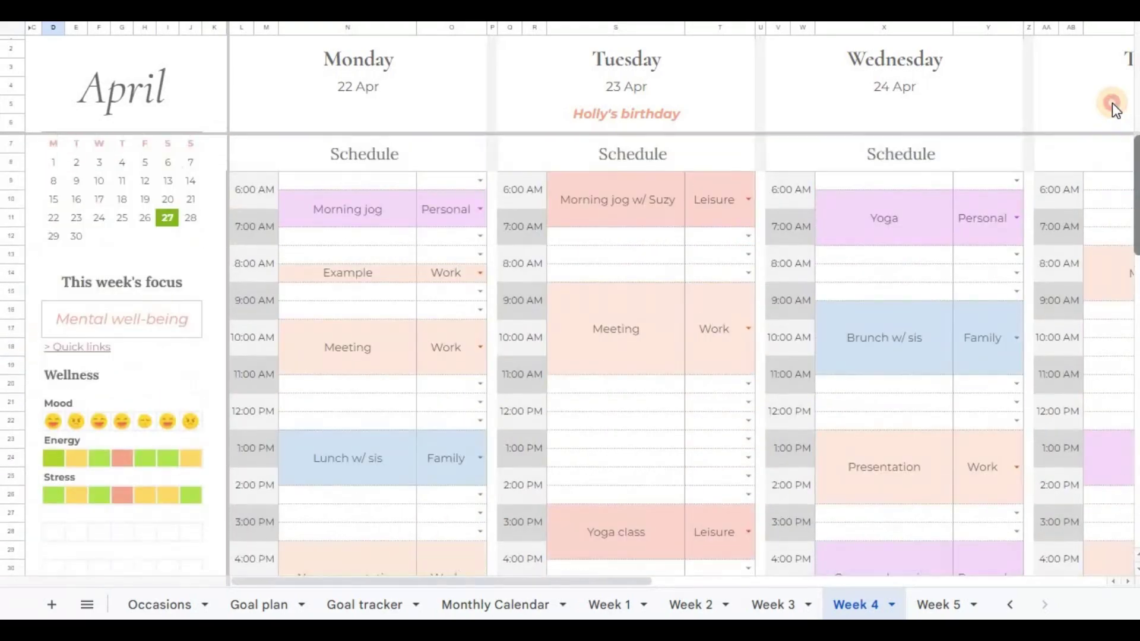
left_click(100, 347)
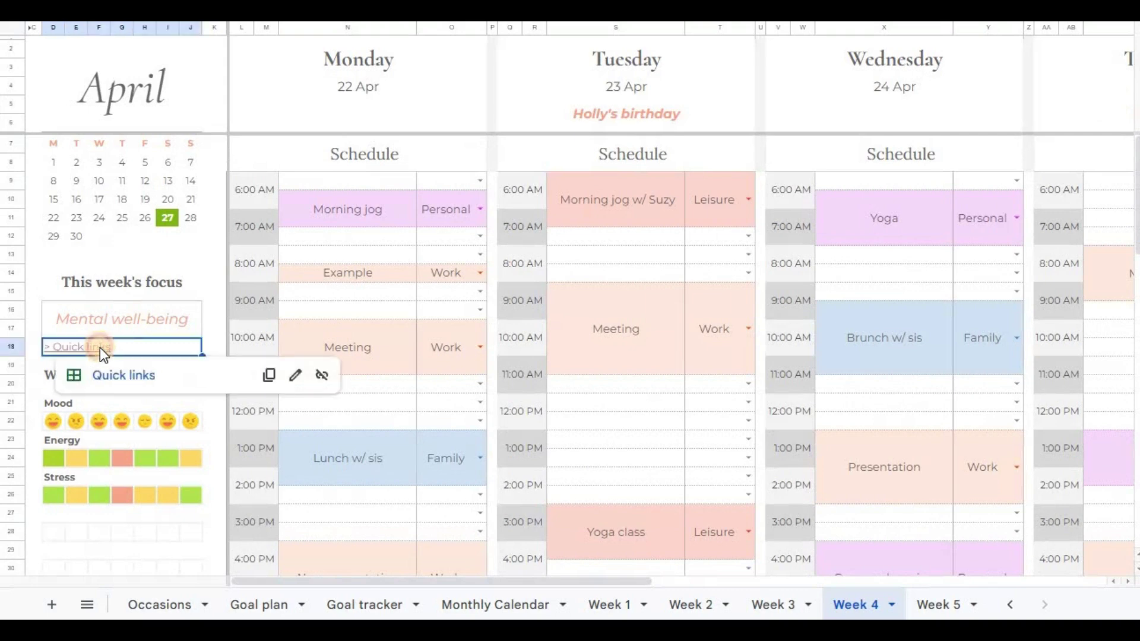
left_click(108, 376)
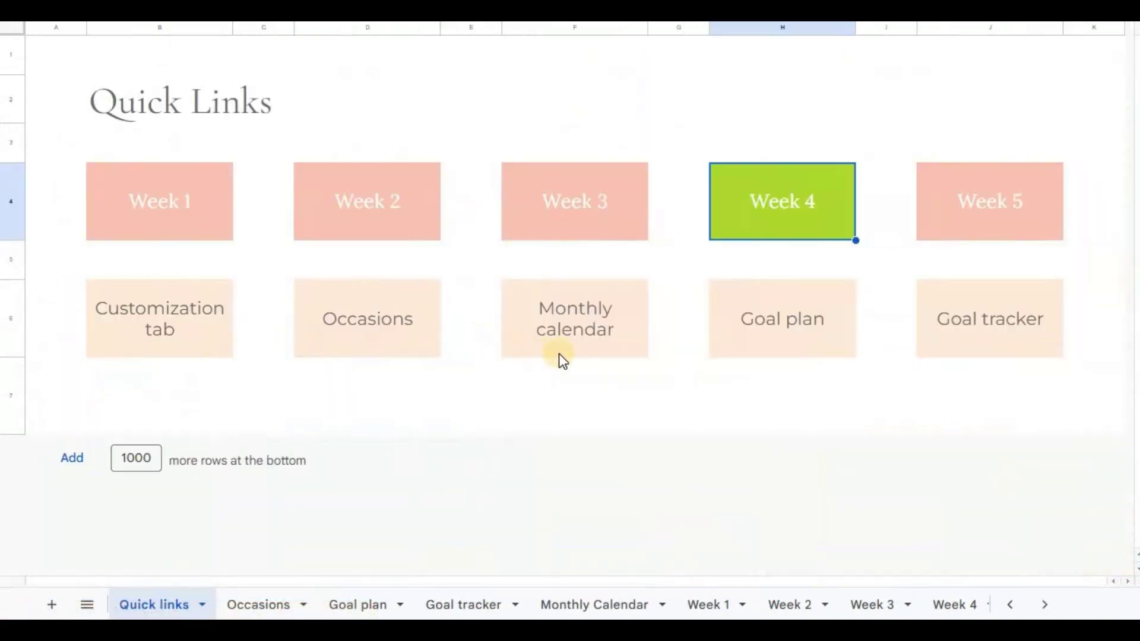
left_click(581, 340)
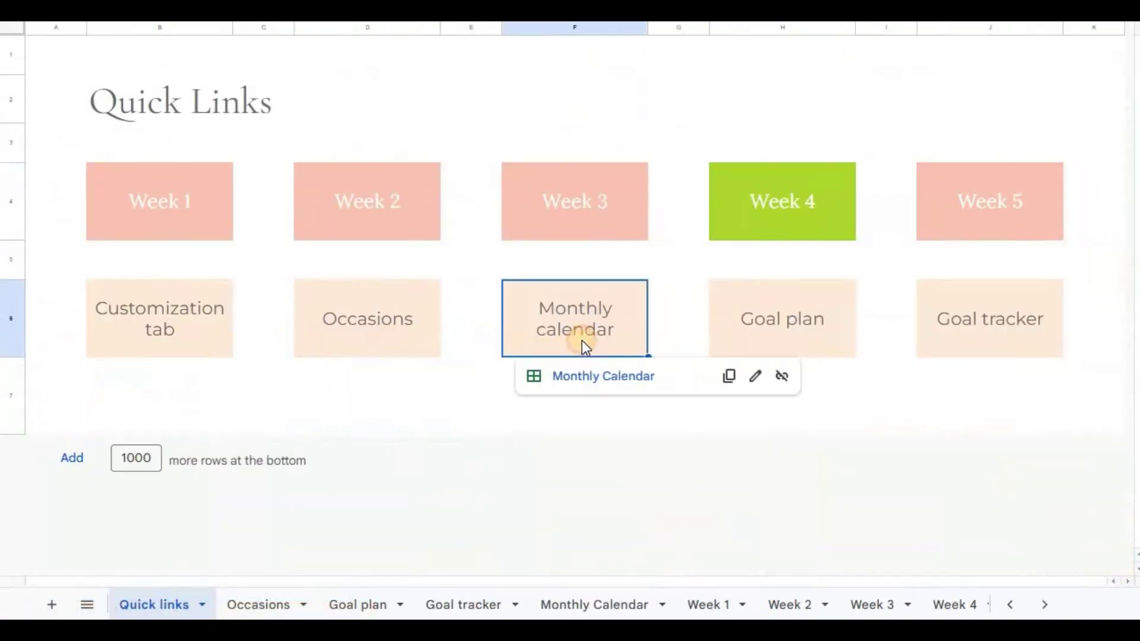
left_click(608, 380)
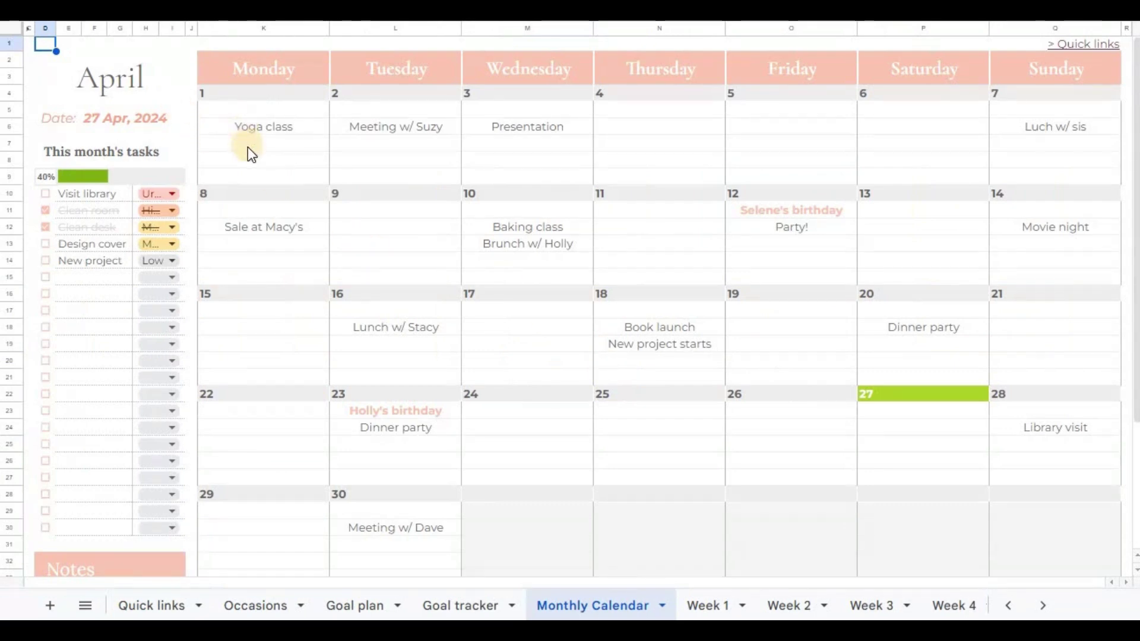
left_click(156, 94)
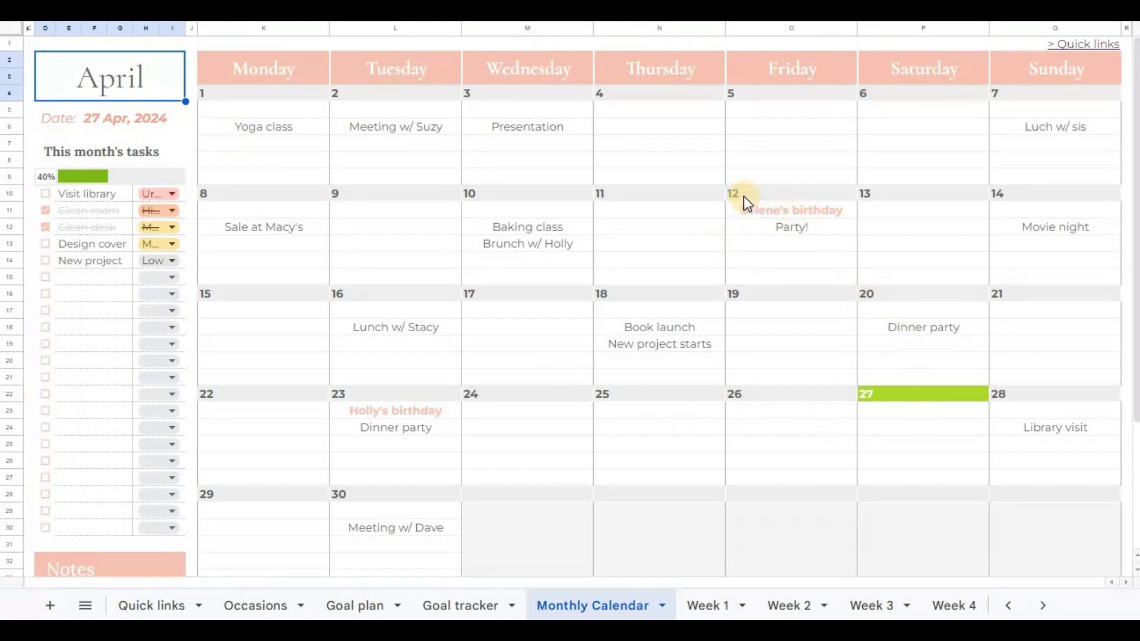
left_click(751, 211)
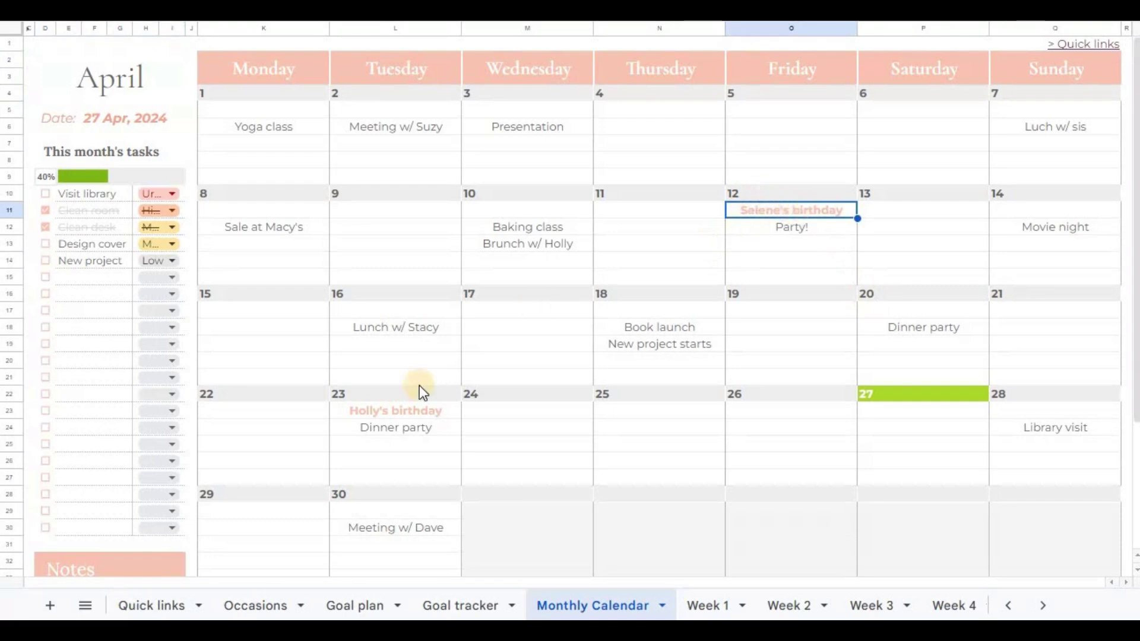
left_click(408, 414)
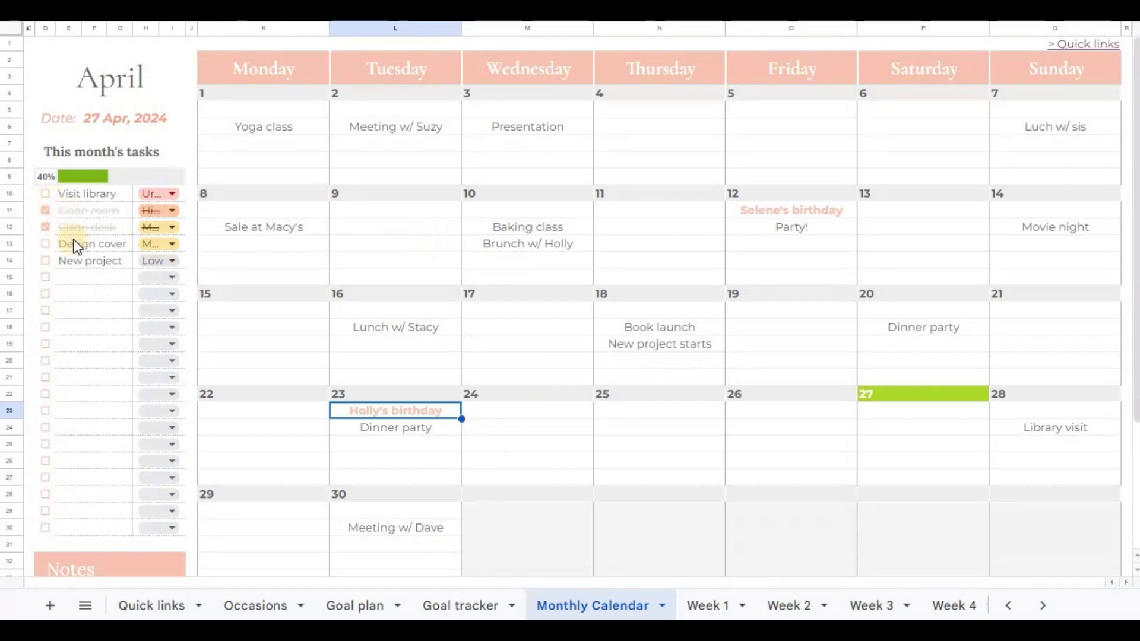
Step: Set Design cover to Medium priority, check off Design cover and New project, then go to Goal plan
left_click(163, 245)
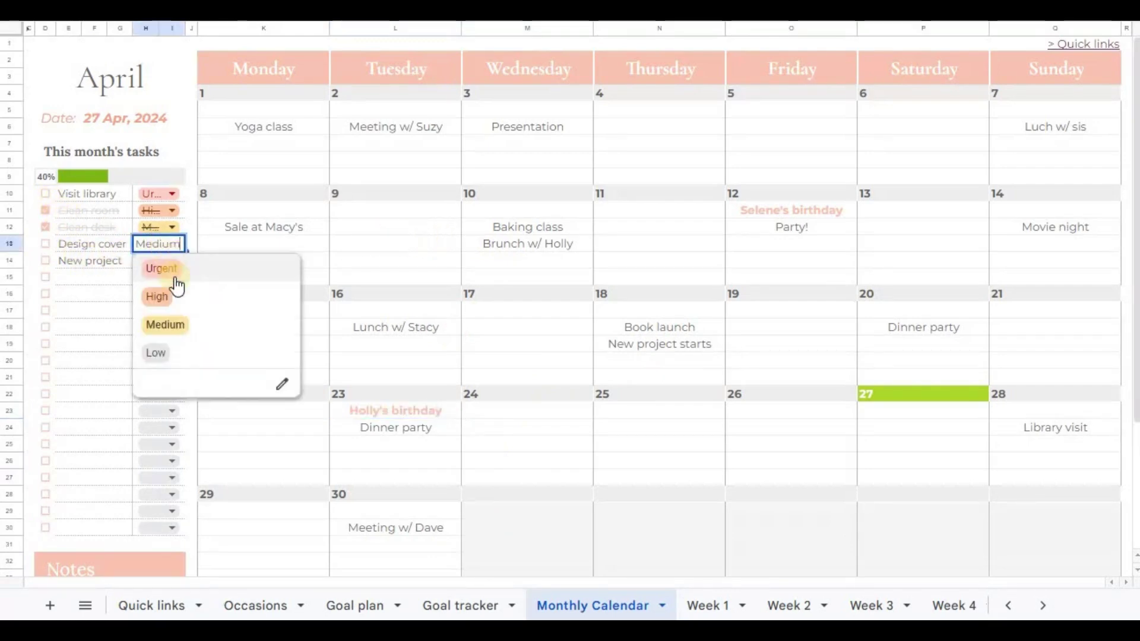
left_click(188, 320)
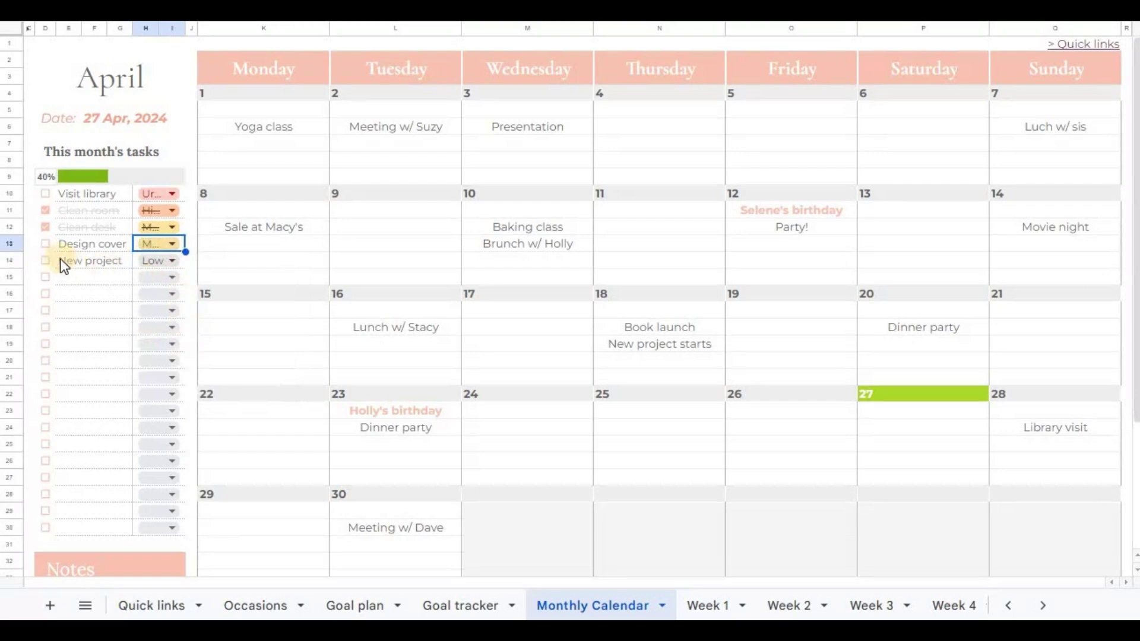
left_click(46, 243)
left_click(45, 261)
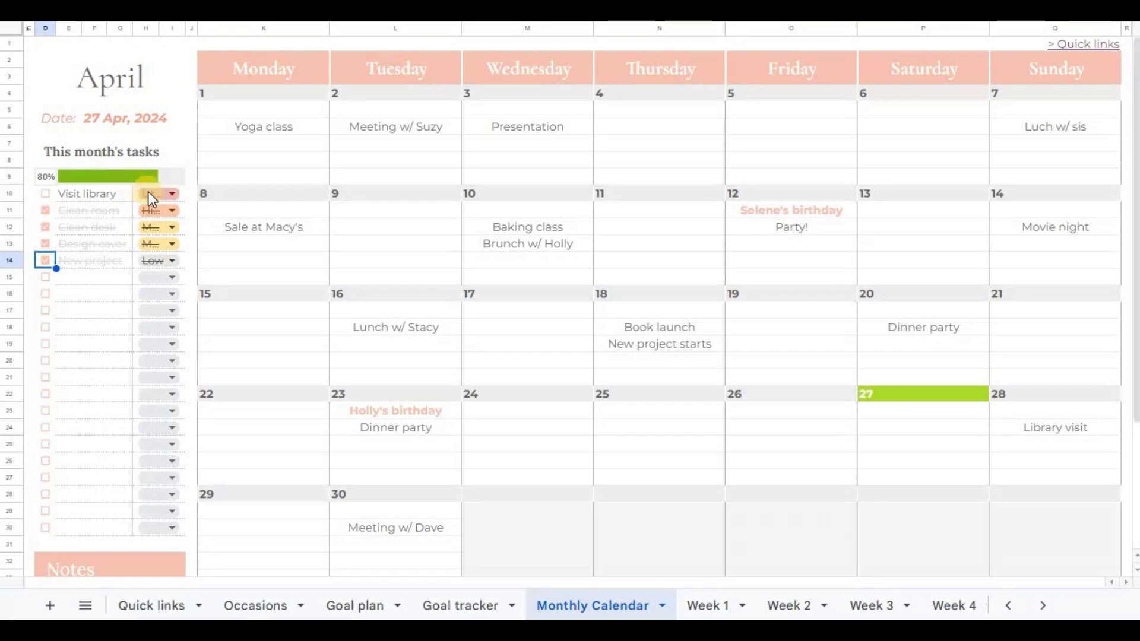
left_click(359, 605)
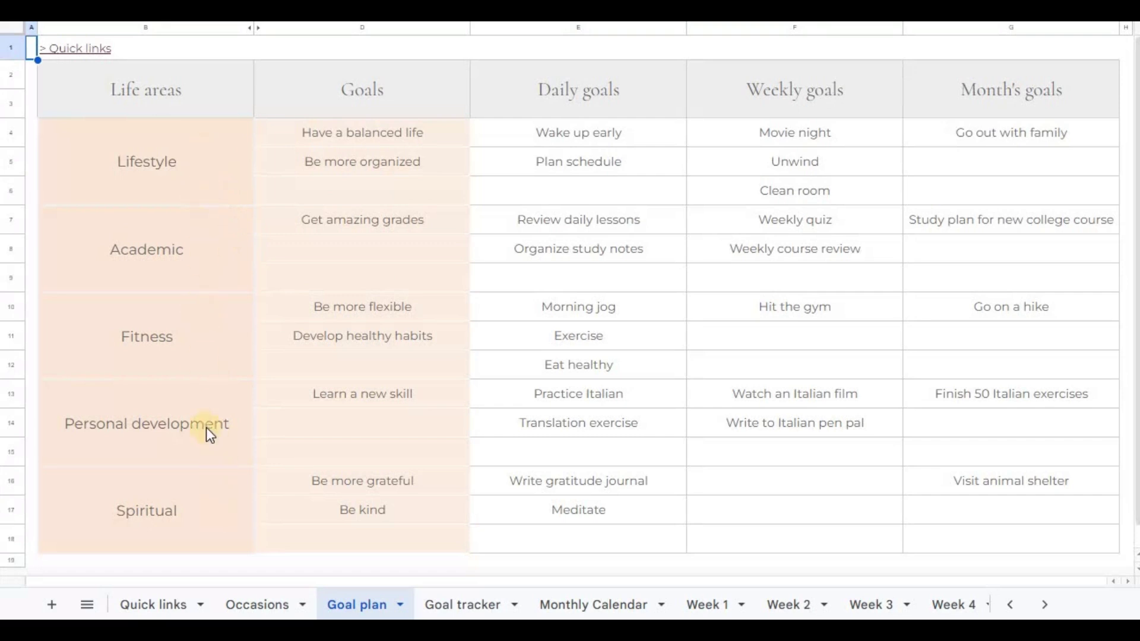
left_click(208, 158)
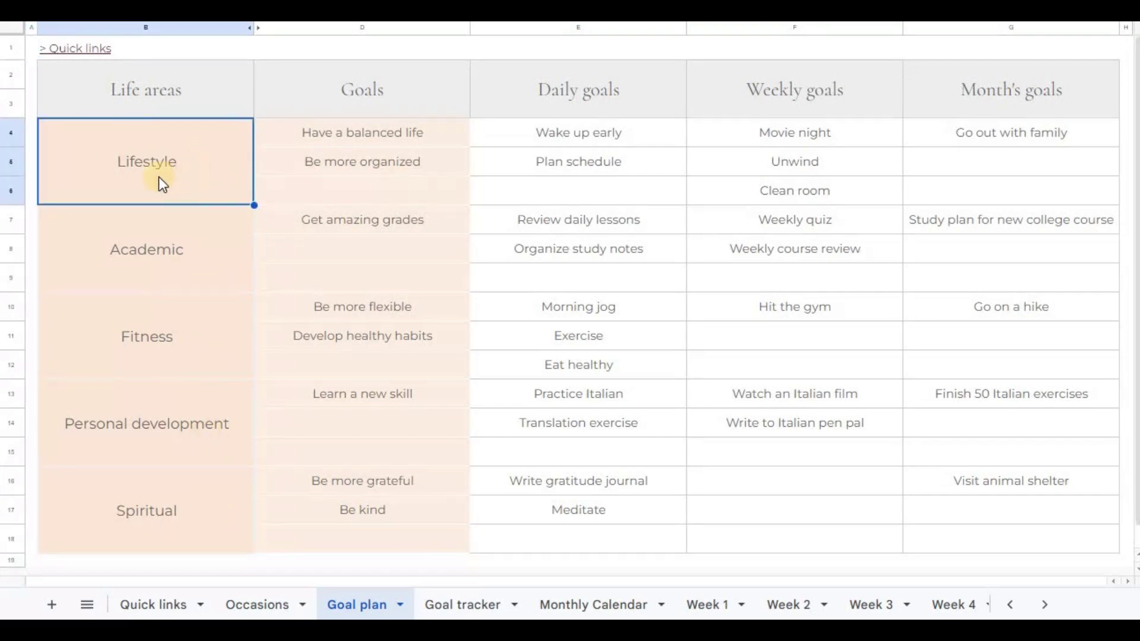
left_click(197, 254)
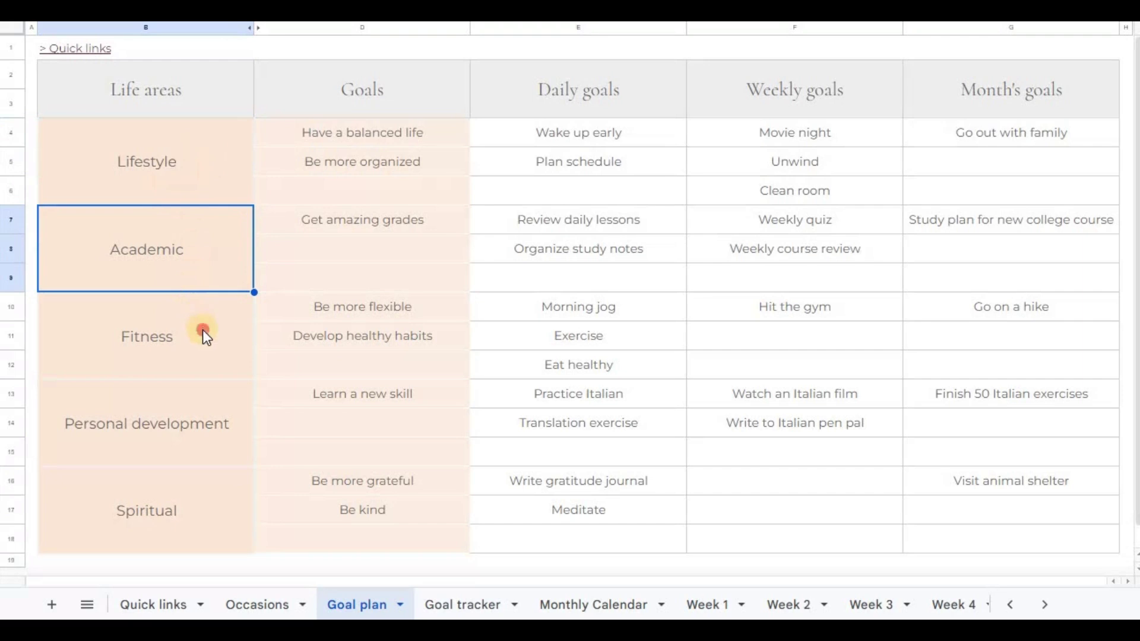
left_click(201, 330)
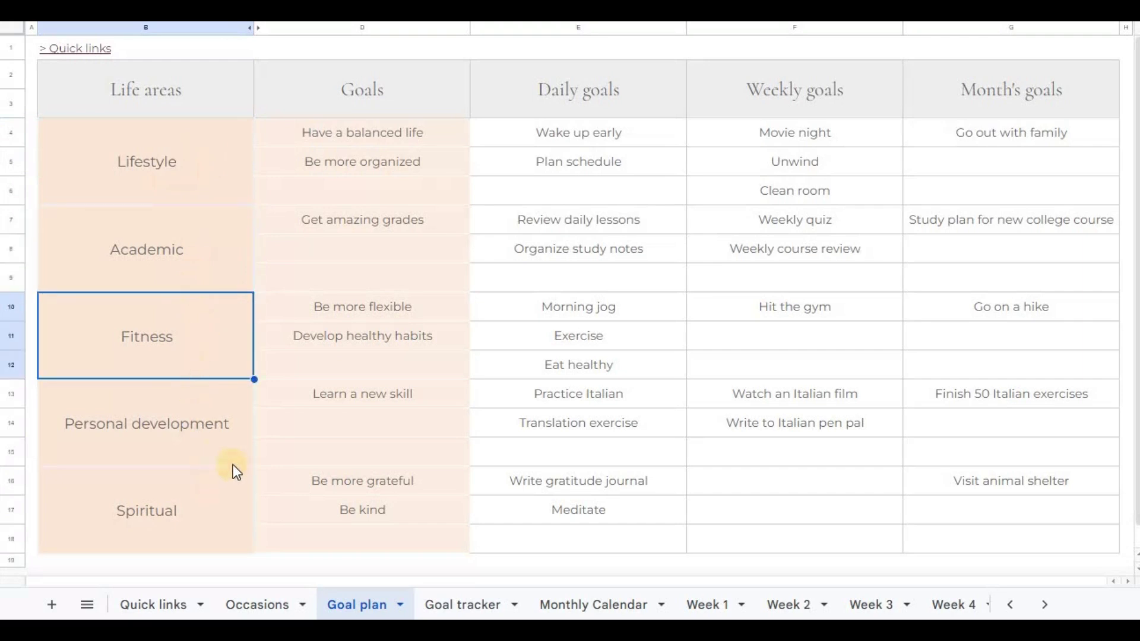
left_click(390, 136)
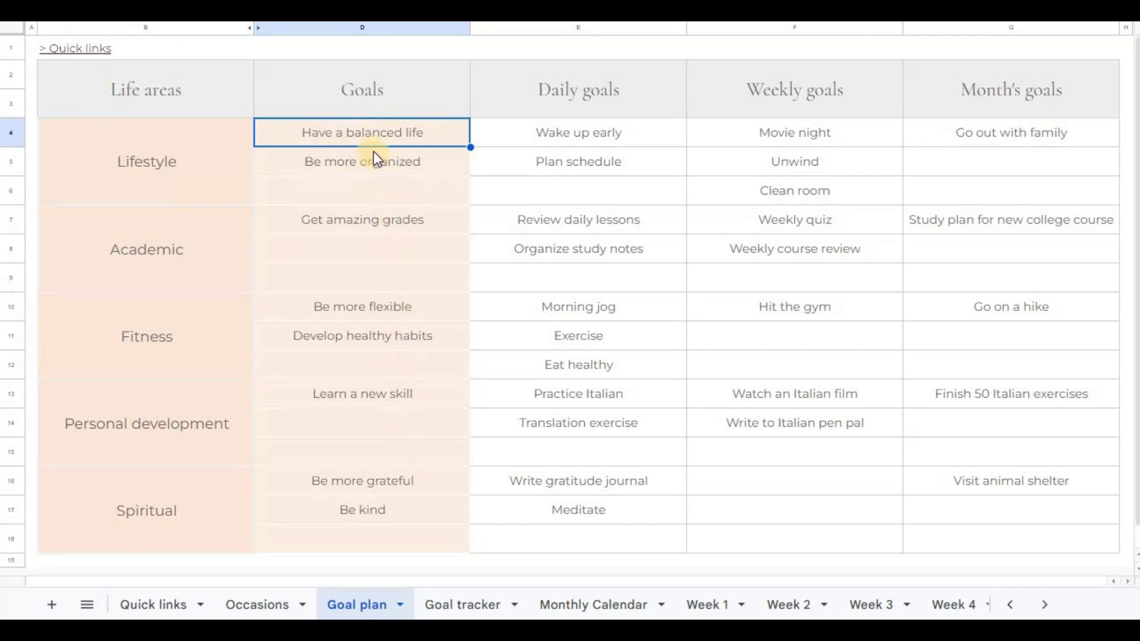
left_click(415, 217)
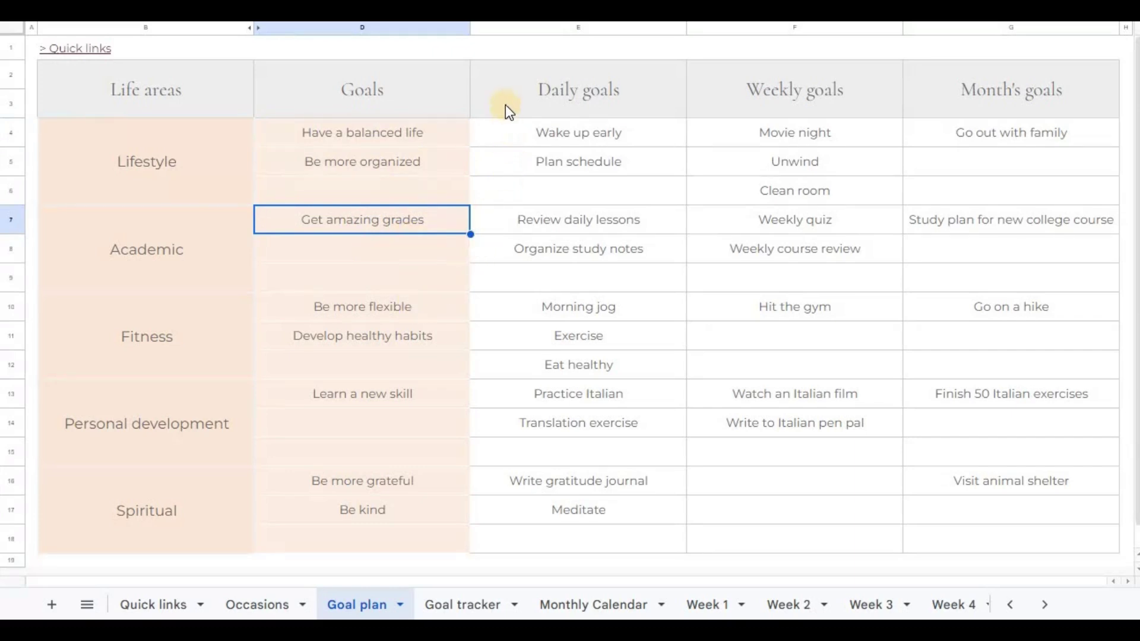
Step: Review goals like Wake up early, Clean room and Go out with family, then go to Goal tracker
left_click_drag(506, 108, 916, 98)
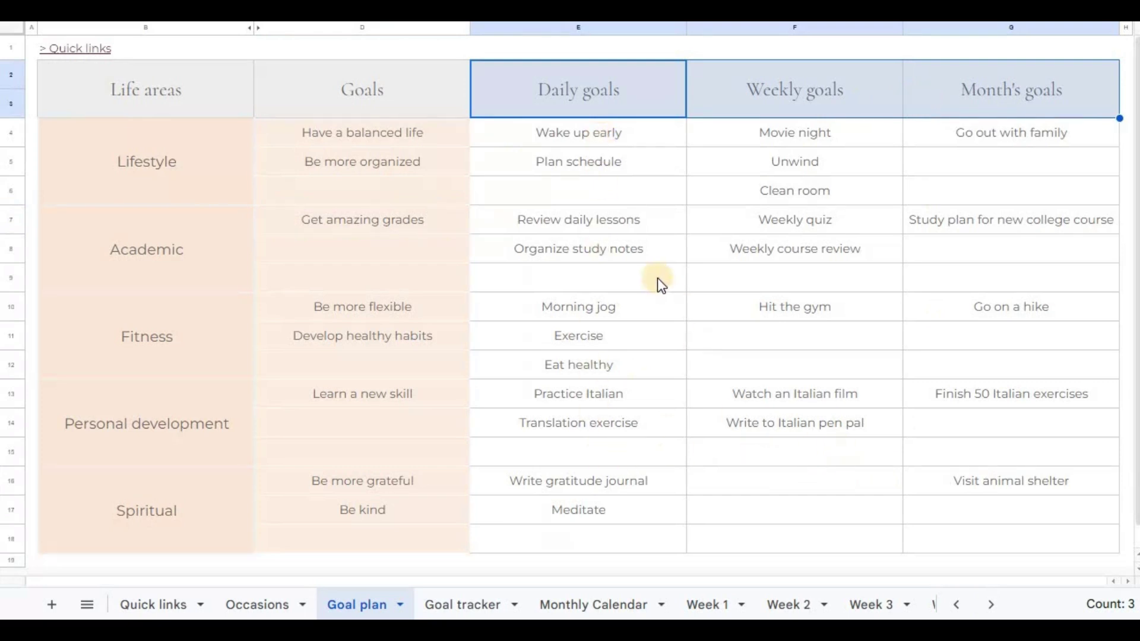
left_click(529, 105)
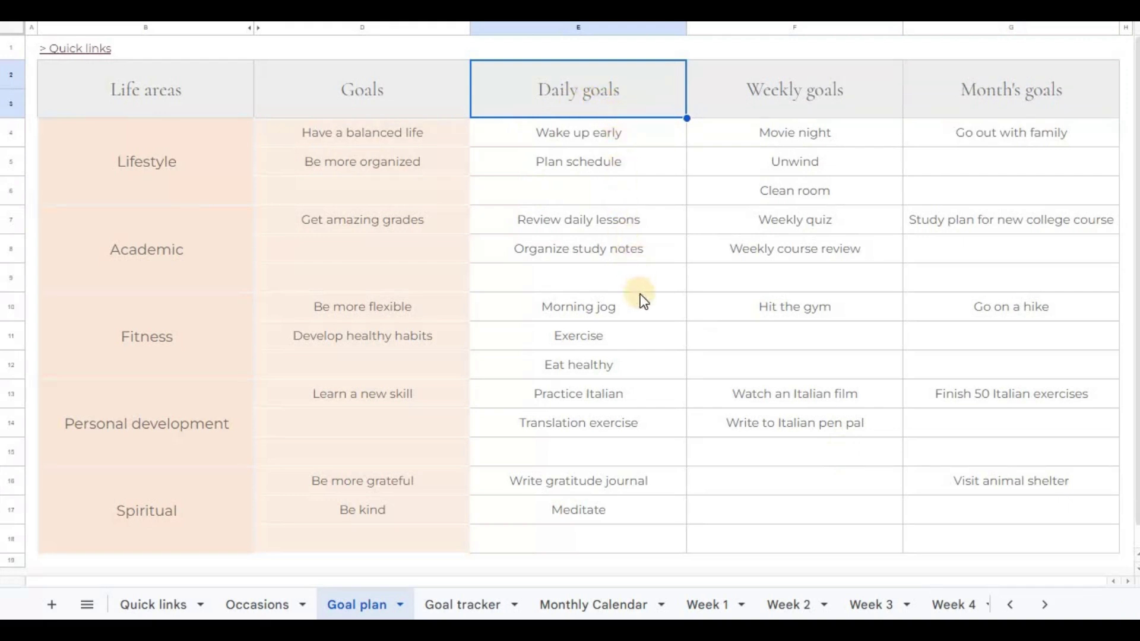
left_click(635, 139)
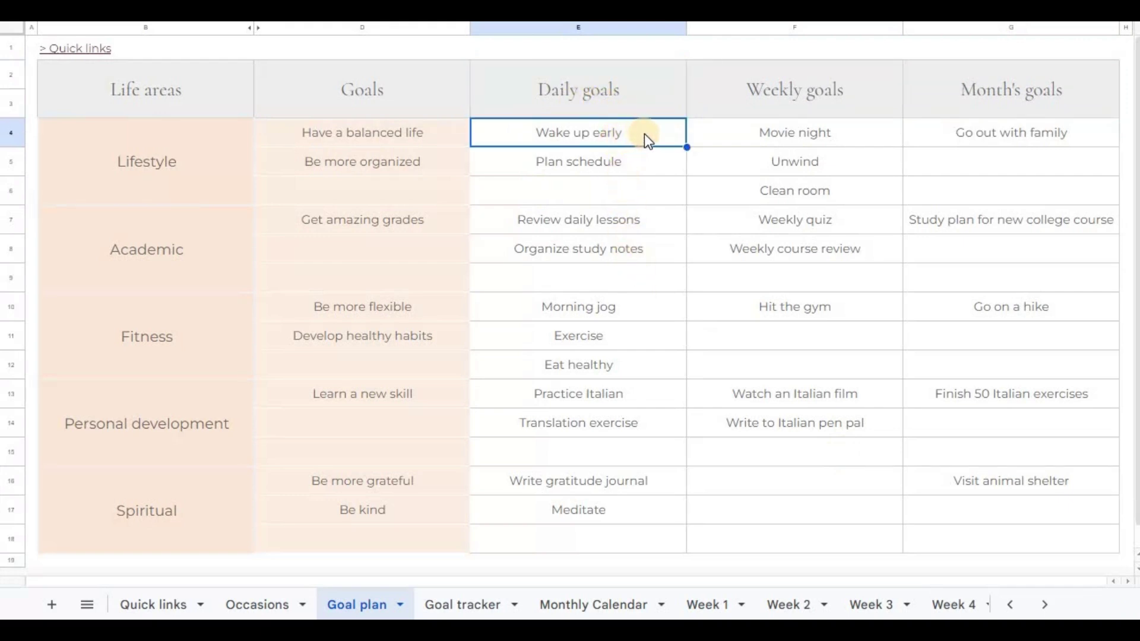
left_click(746, 112)
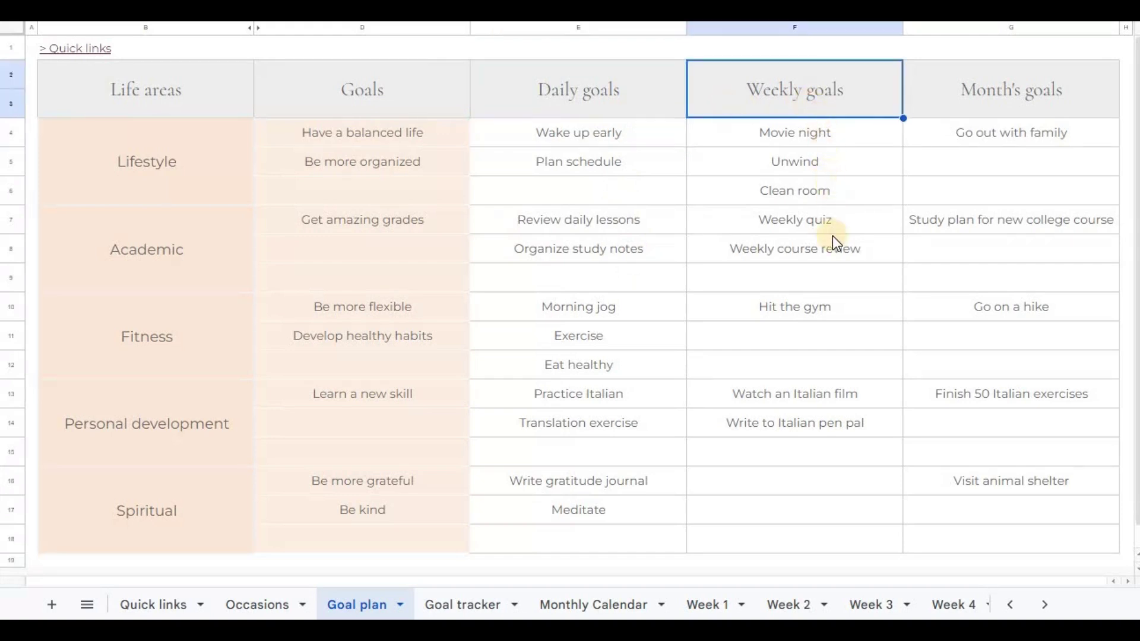
left_click(814, 198)
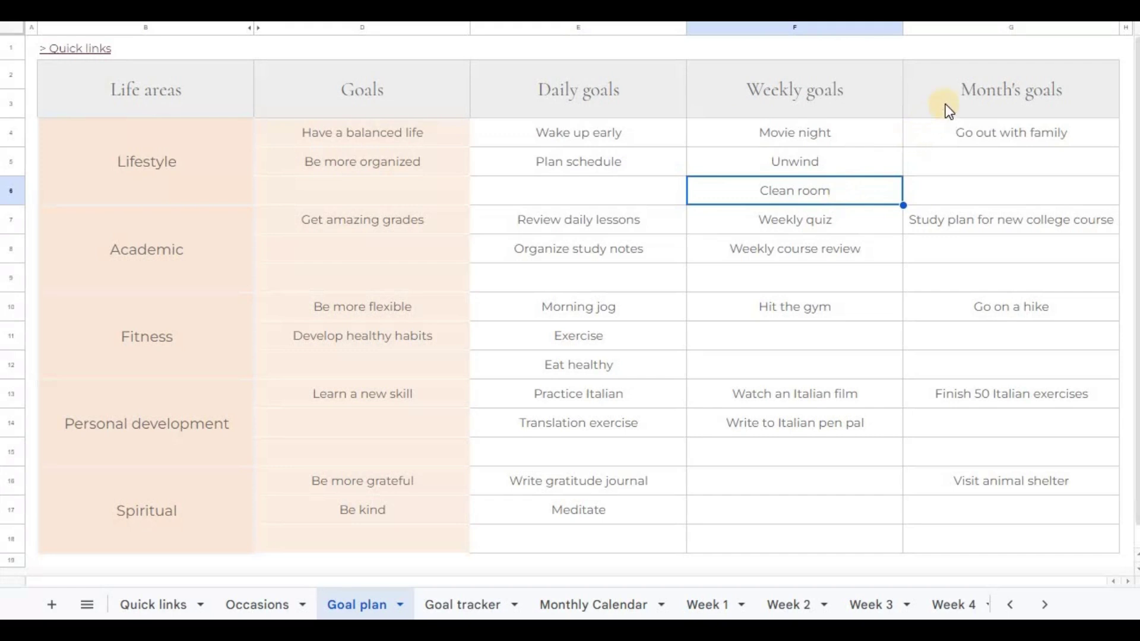
left_click(978, 116)
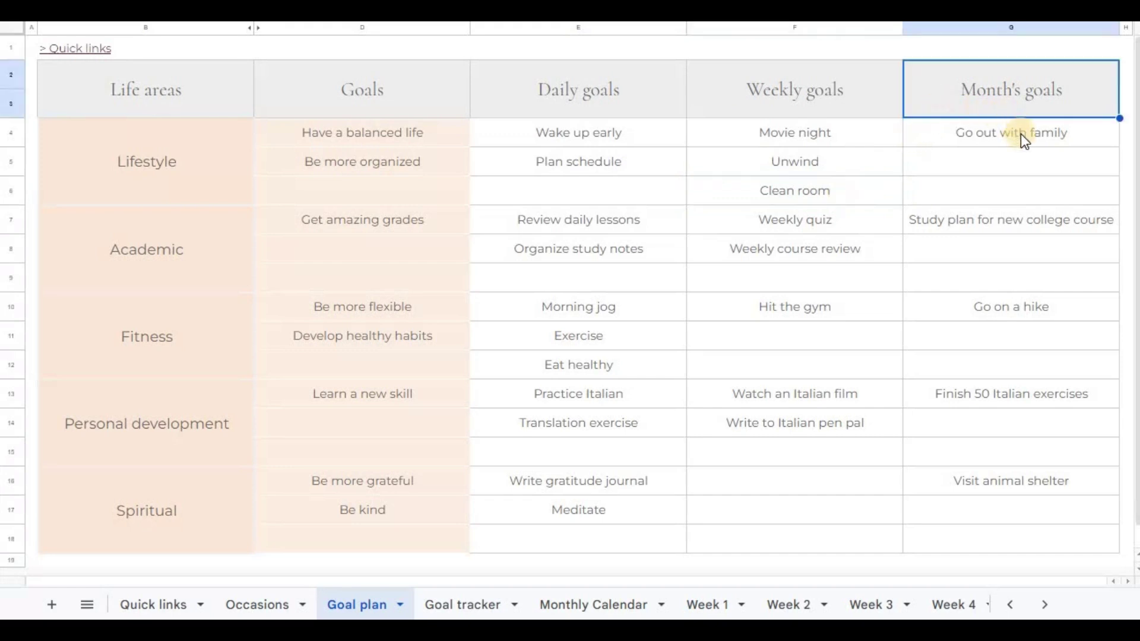
left_click(1060, 141)
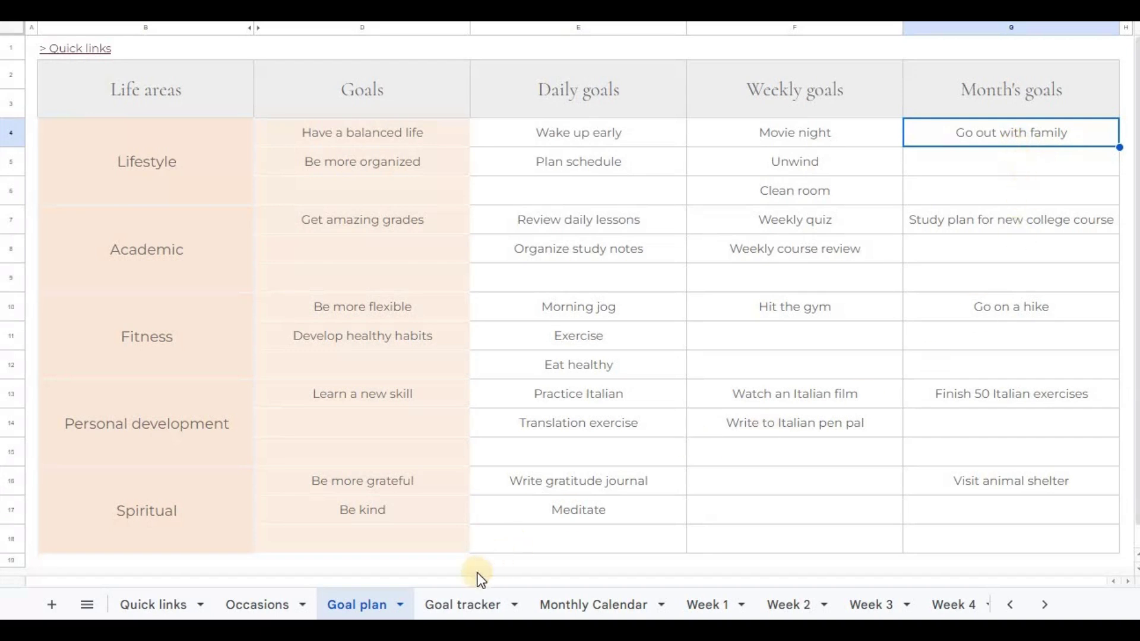
left_click(469, 612)
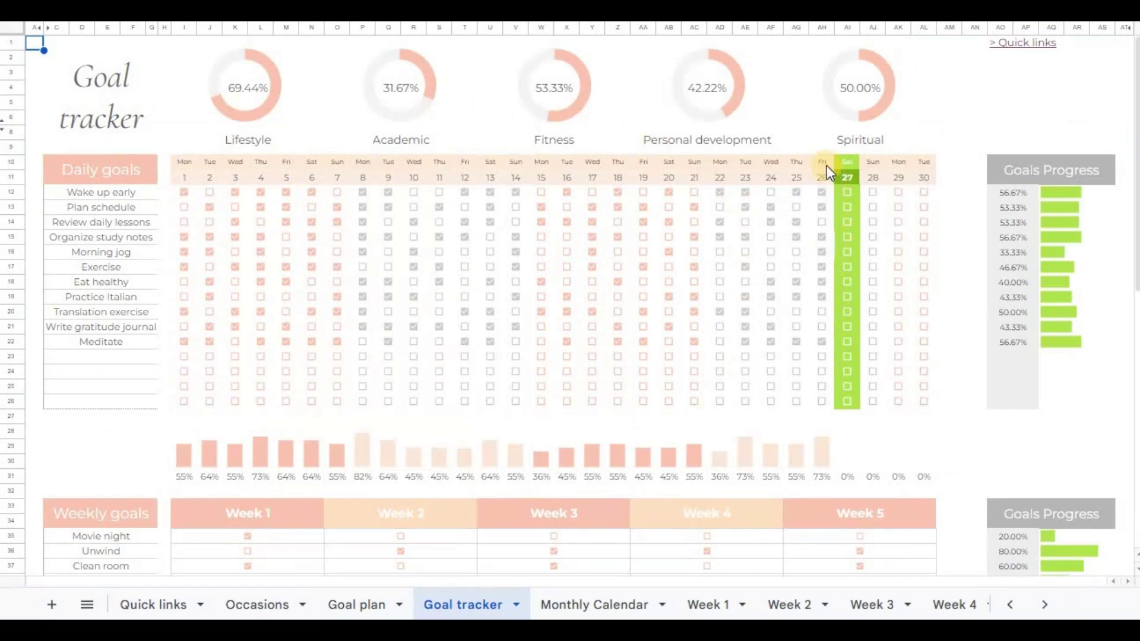
Step: Tick Wake up early, Review daily lessons, Morning jog, Eat healthy, Translation exercise and Meditate for day 27
left_click(846, 192)
left_click(846, 222)
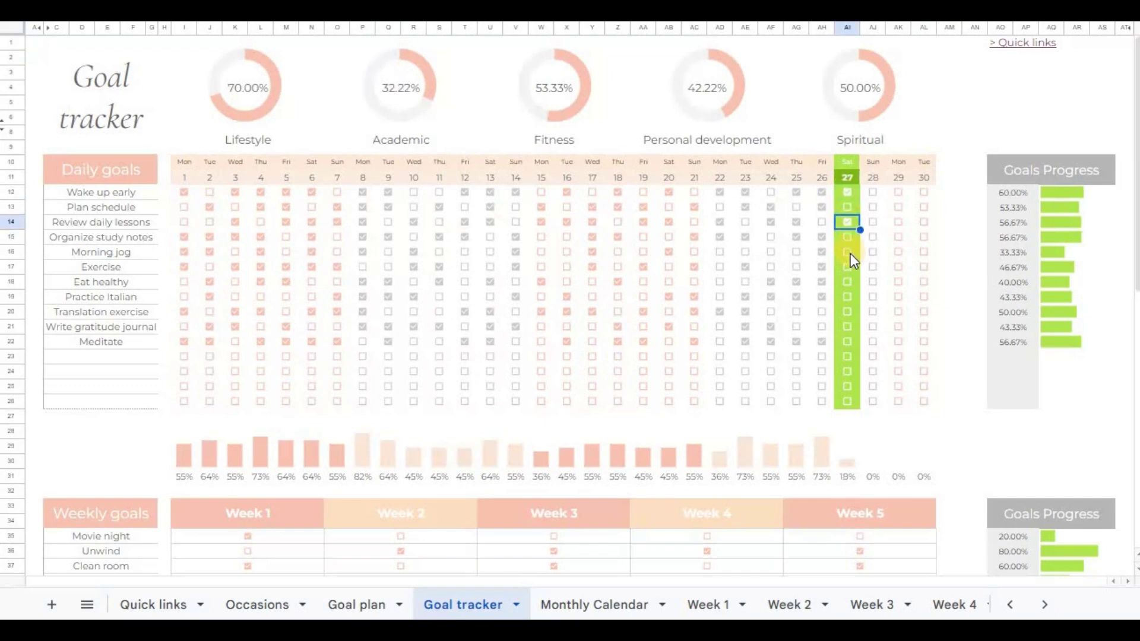
left_click(849, 253)
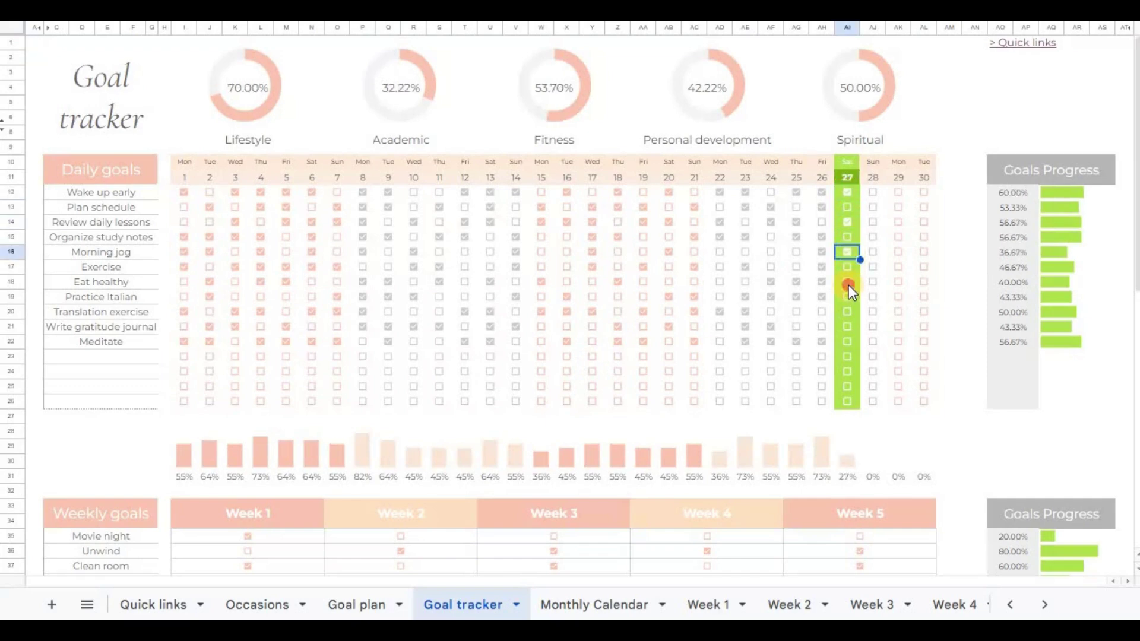
left_click(848, 283)
left_click(848, 312)
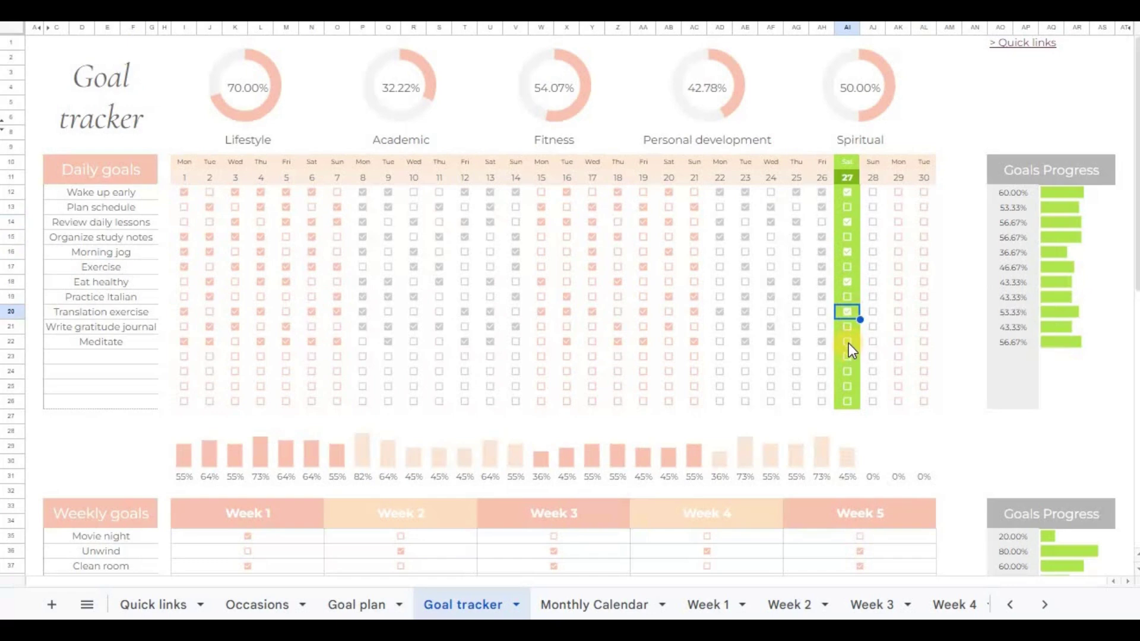
left_click(848, 341)
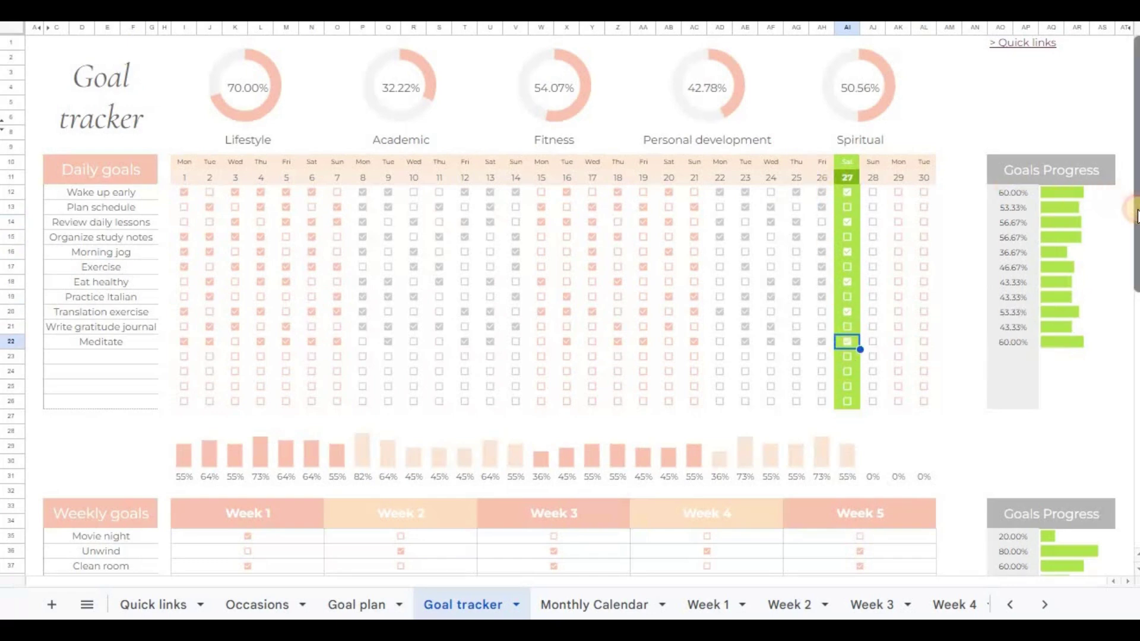
left_click_drag(1133, 205, 1134, 383)
Step: Tick Week 5's Hit the gym and Weekly course review, and mark 'Finish 50 Italian exercises' achieved
scroll(926, 244, "down", 1)
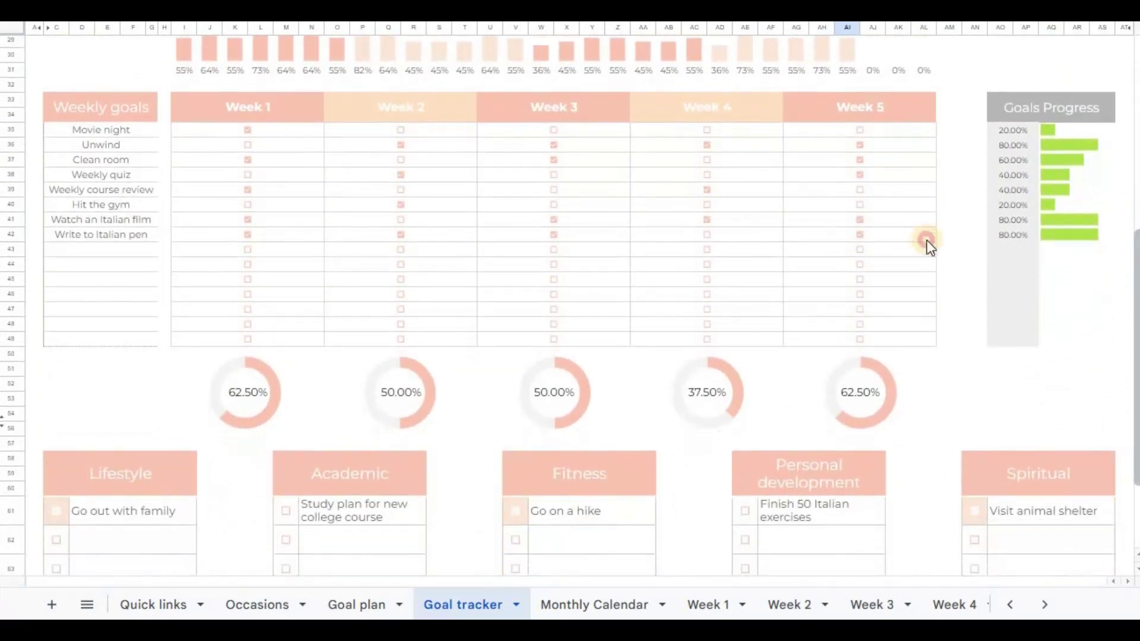
left_click(860, 202)
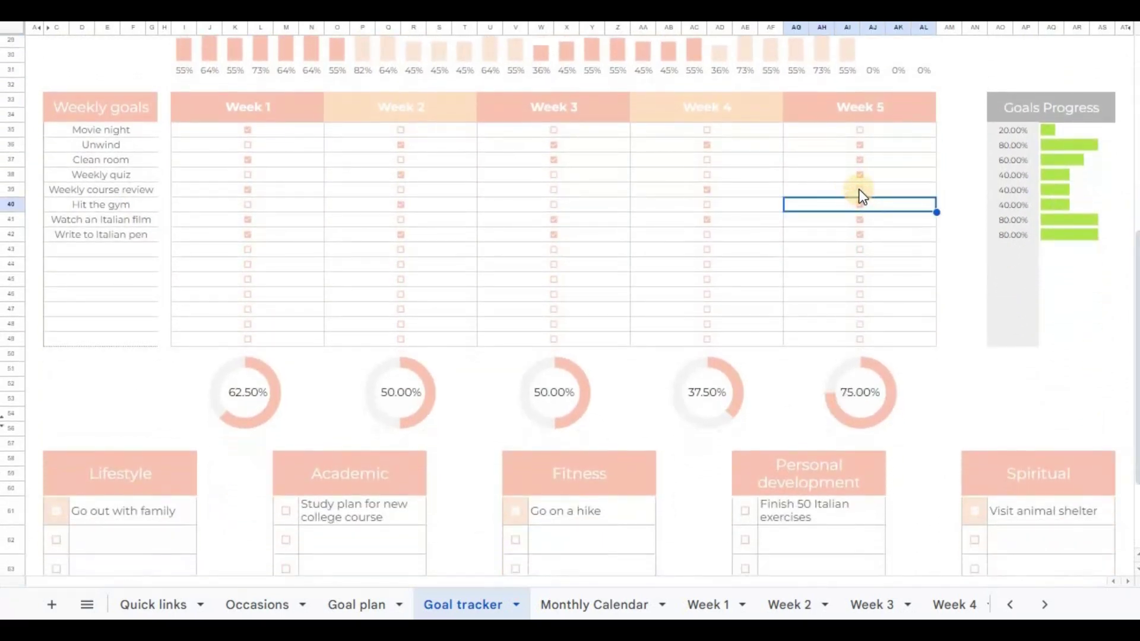
left_click(858, 189)
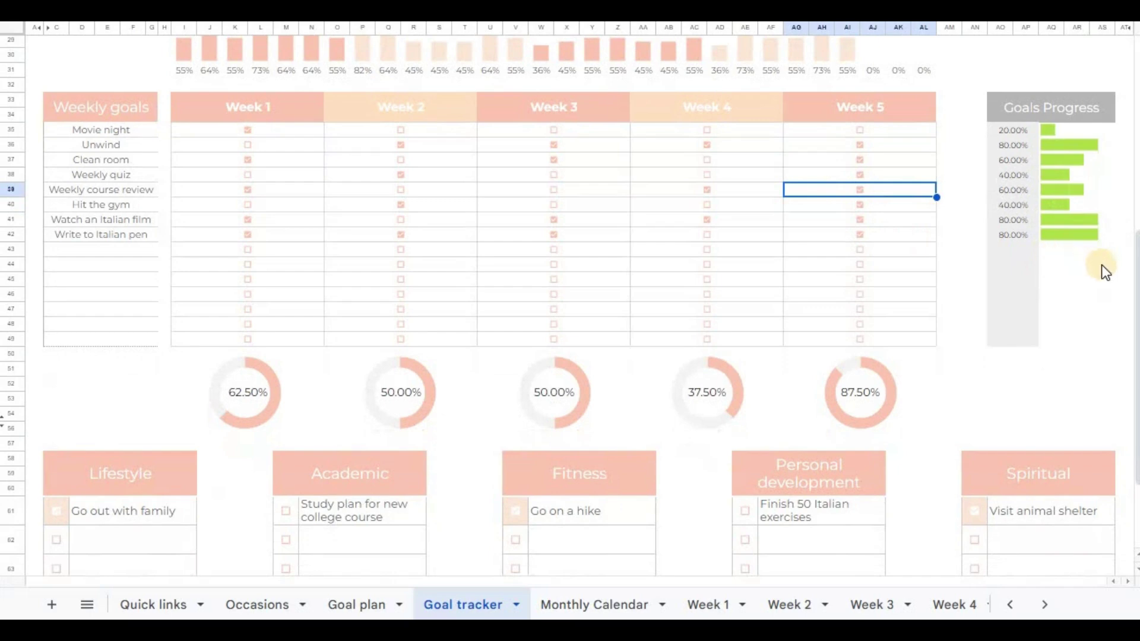
scroll(1135, 279, "down", 6)
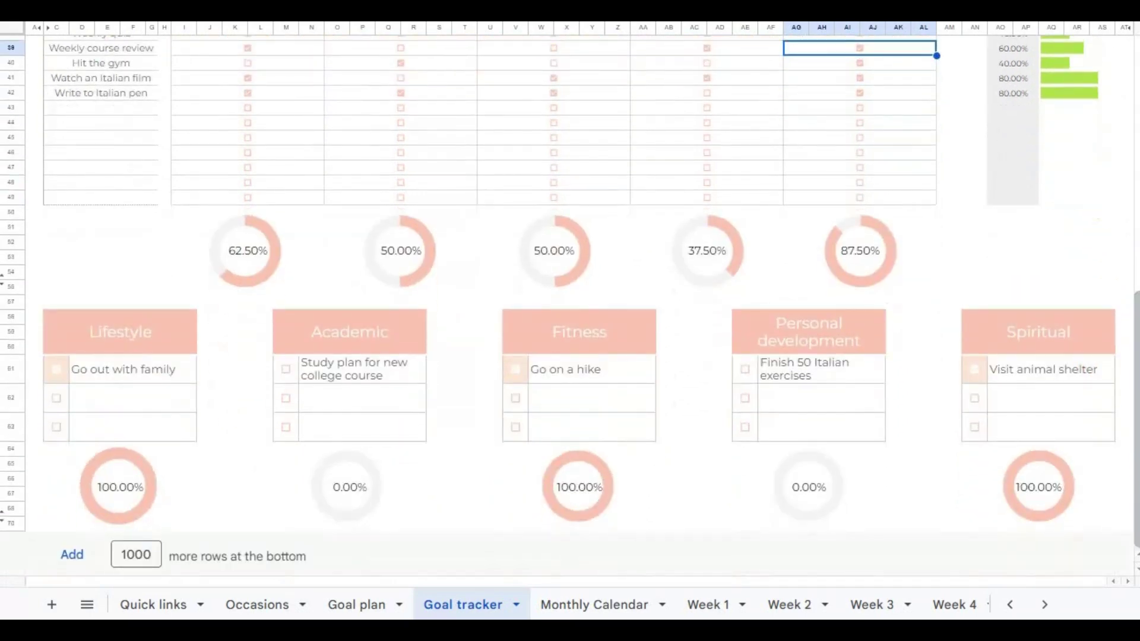
left_click(745, 369)
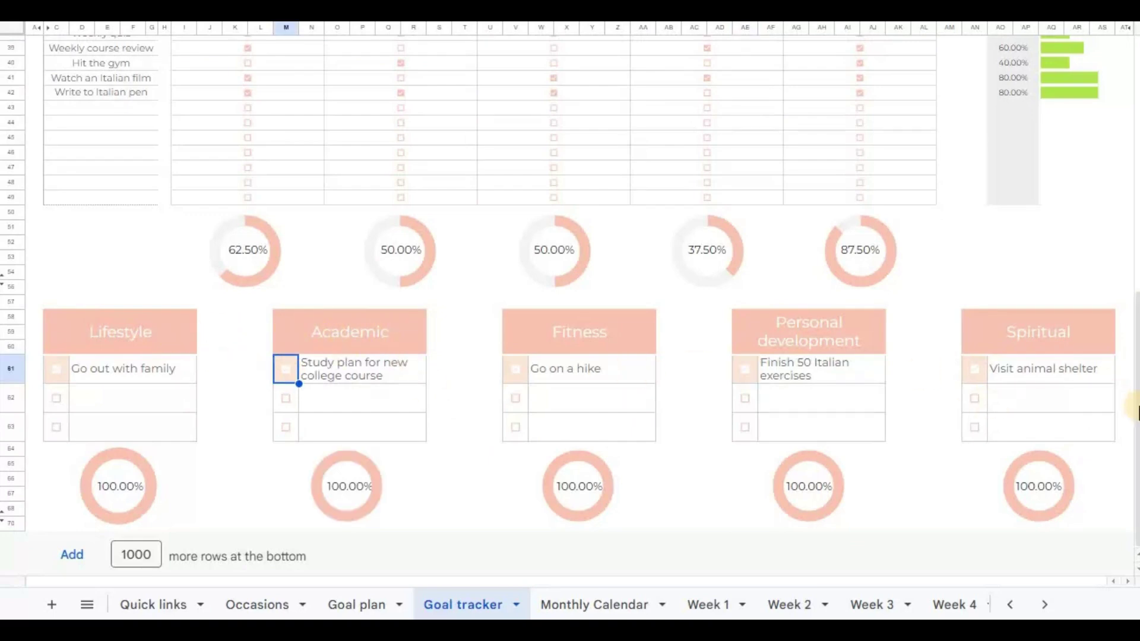
Step: Return to the top category donuts, now Academic 68.89%, and select the Lifestyle label
scroll(1116, 249, "up", 3)
scroll(1116, 247, "up", 10)
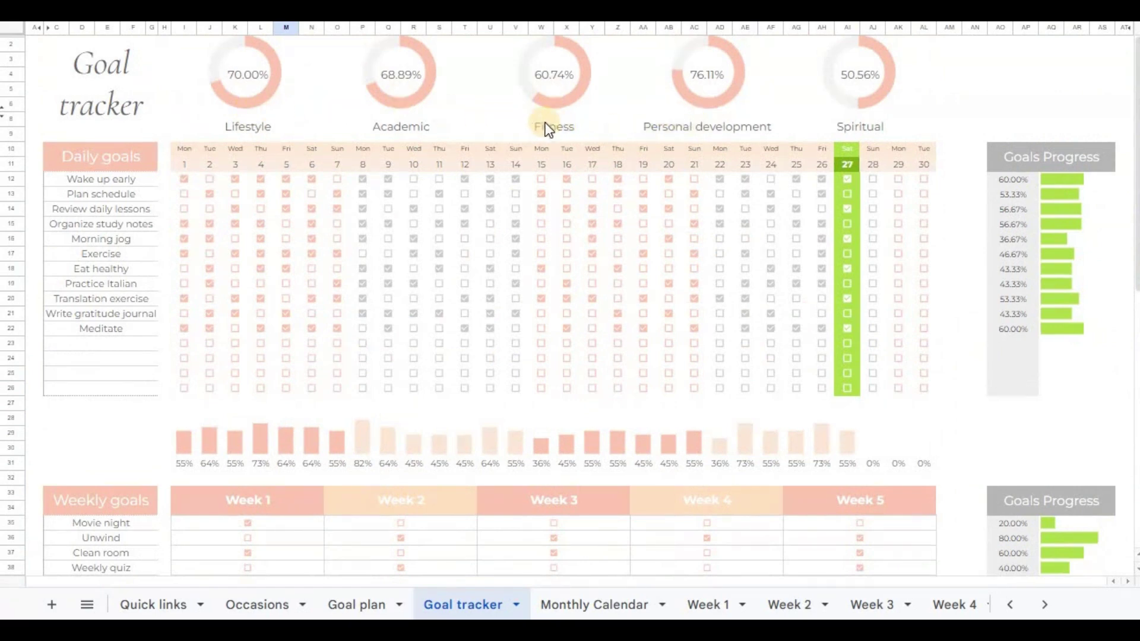
left_click(222, 127)
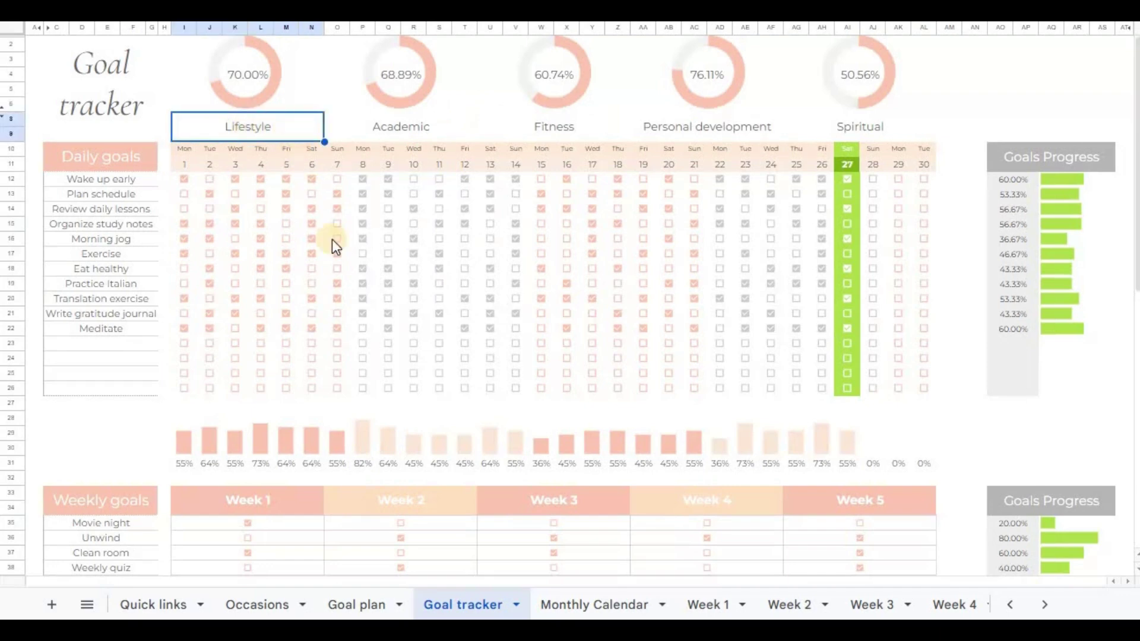